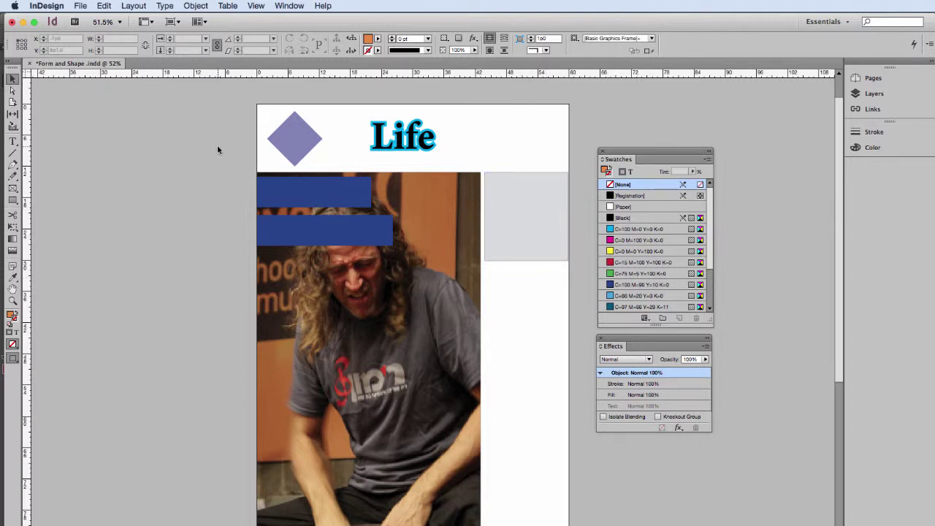
Step: Draw a horizontal line across the page below the Life heading
click(13, 152)
drag(258, 170, 571, 175)
key(v)
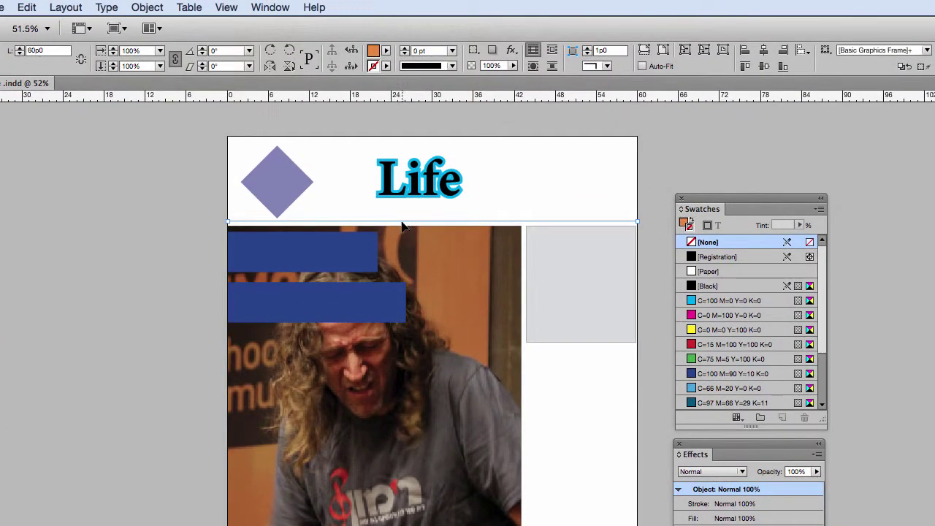
Step: Give the line a 3 pt navy stroke (C=100 M=90 Y=10 K=0)
click(387, 67)
click(386, 67)
click(387, 67)
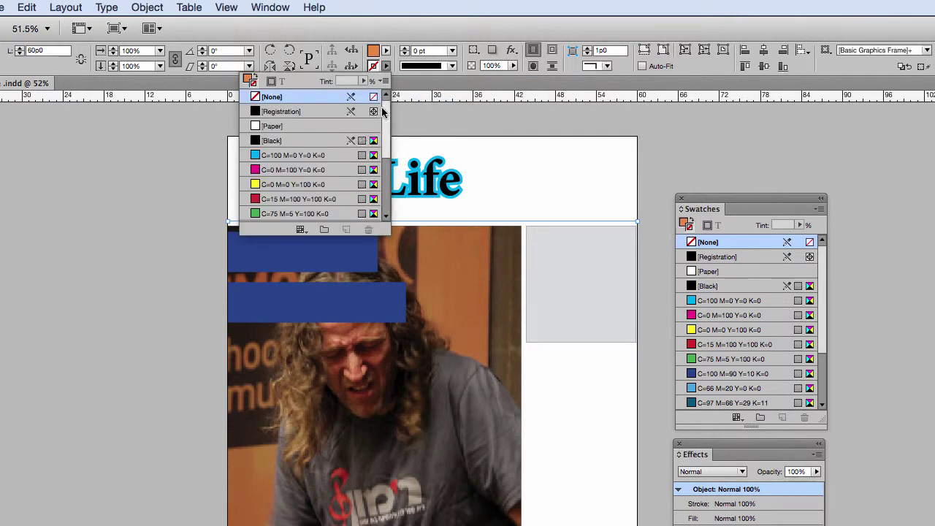
scroll(382, 140, down, 5)
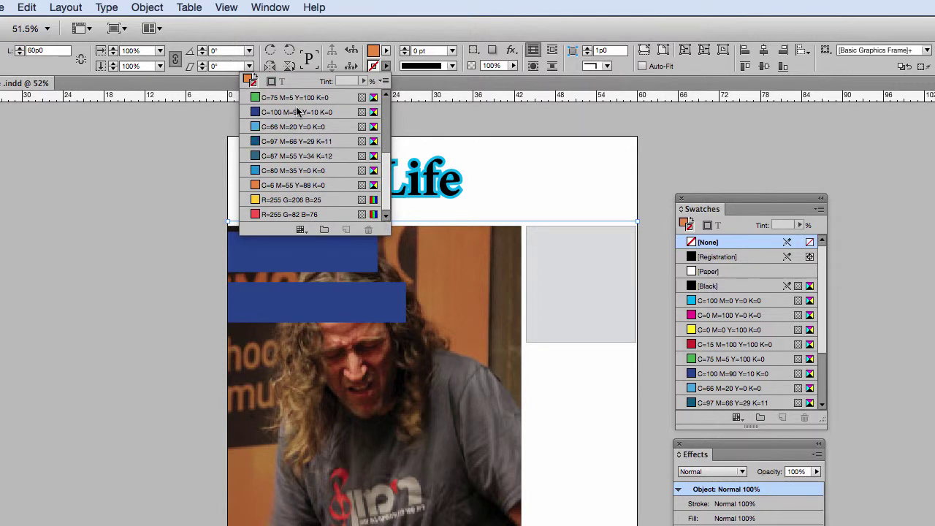
click(300, 113)
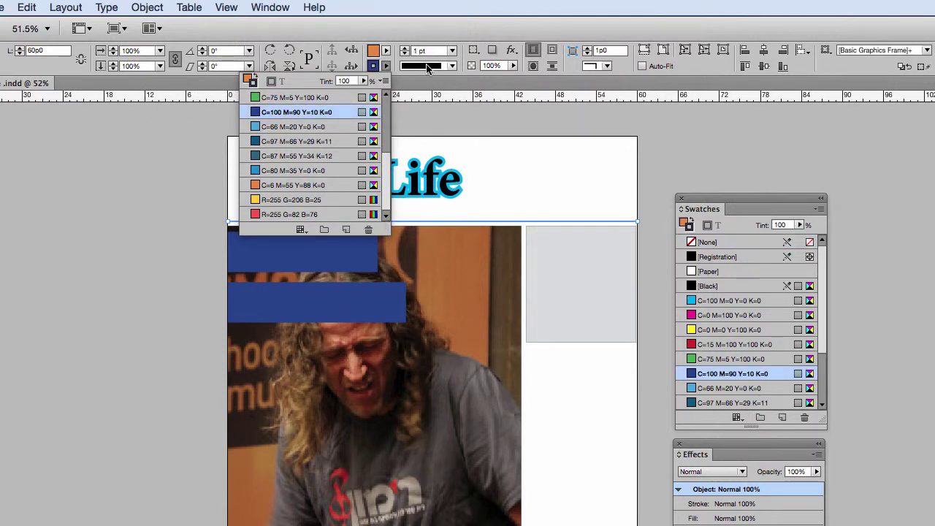
click(452, 51)
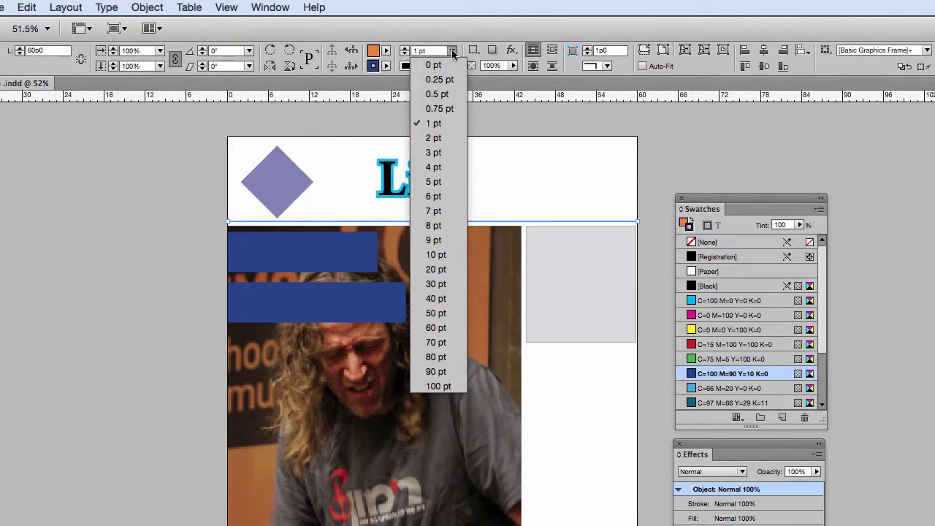
click(434, 153)
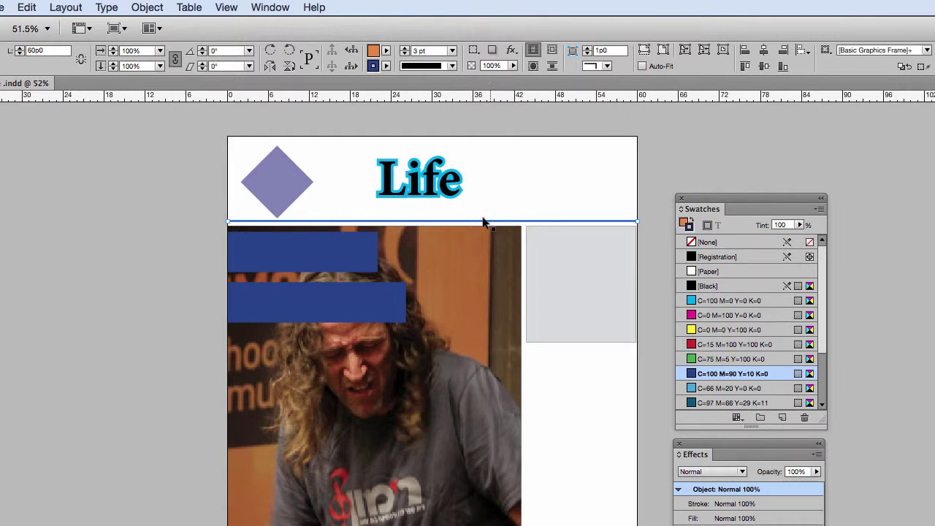
Step: Set the line's fill to [None] and reselect the rule
click(387, 51)
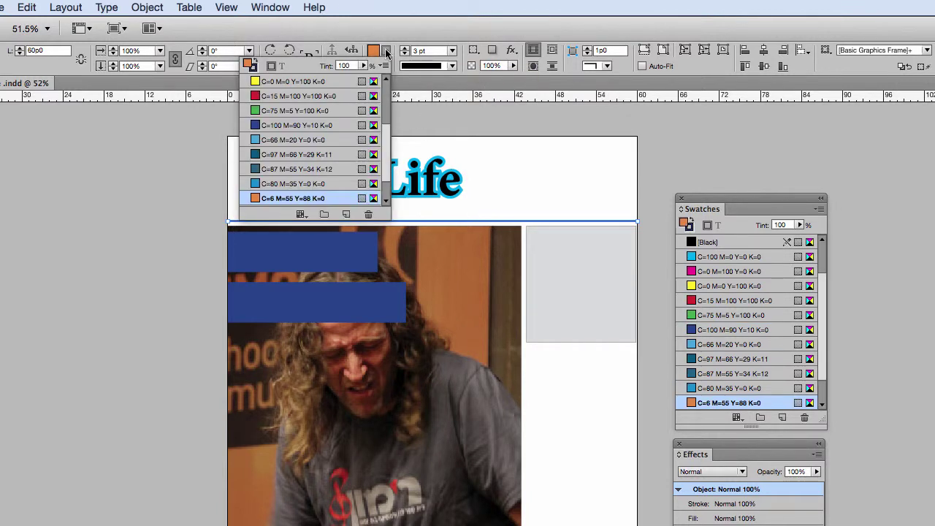
drag(389, 150, 388, 83)
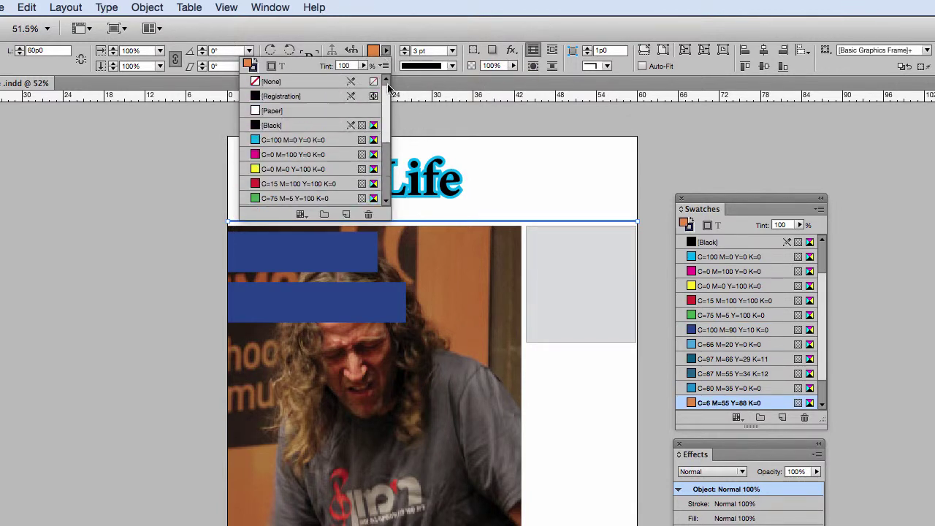
click(272, 81)
click(530, 176)
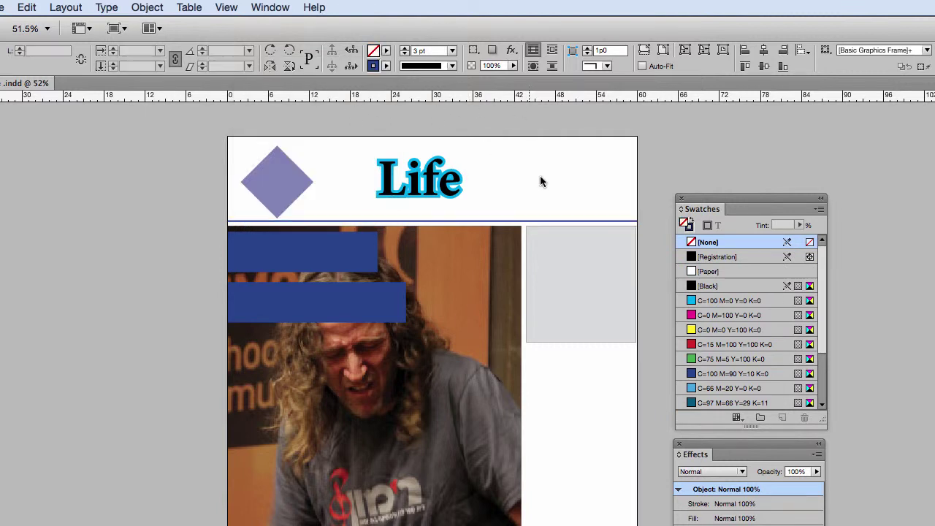
click(492, 222)
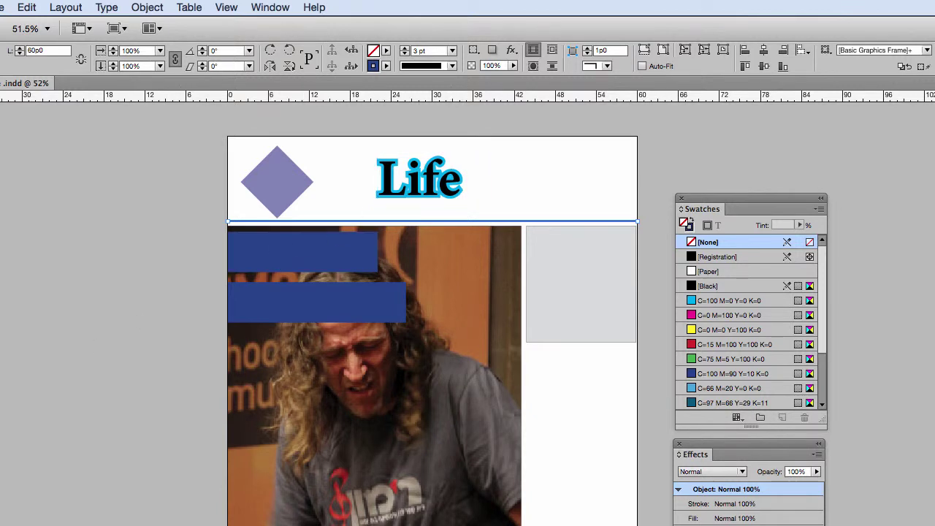
Step: Try Thick - Thin, Left Slant Hash and Dotted styles on the rule, settling on Thick - Thin
drag(328, 205, 383, 241)
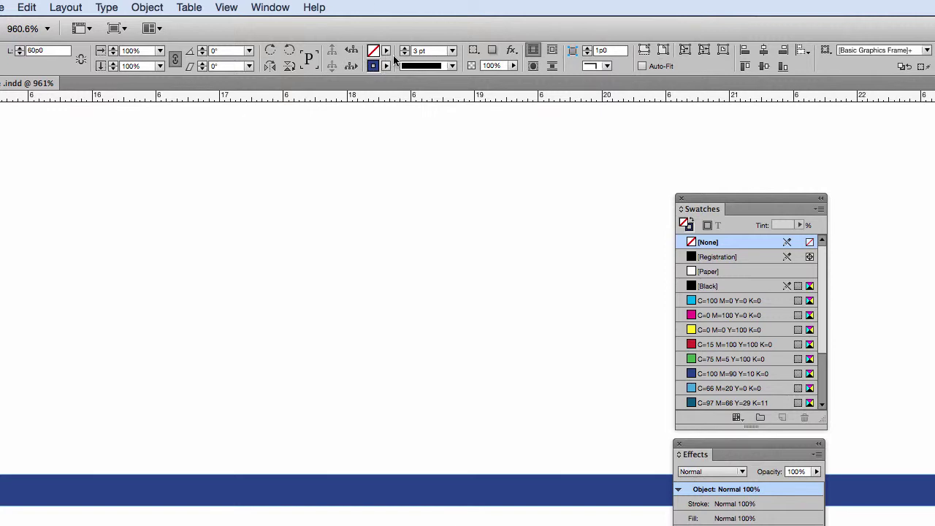
click(453, 50)
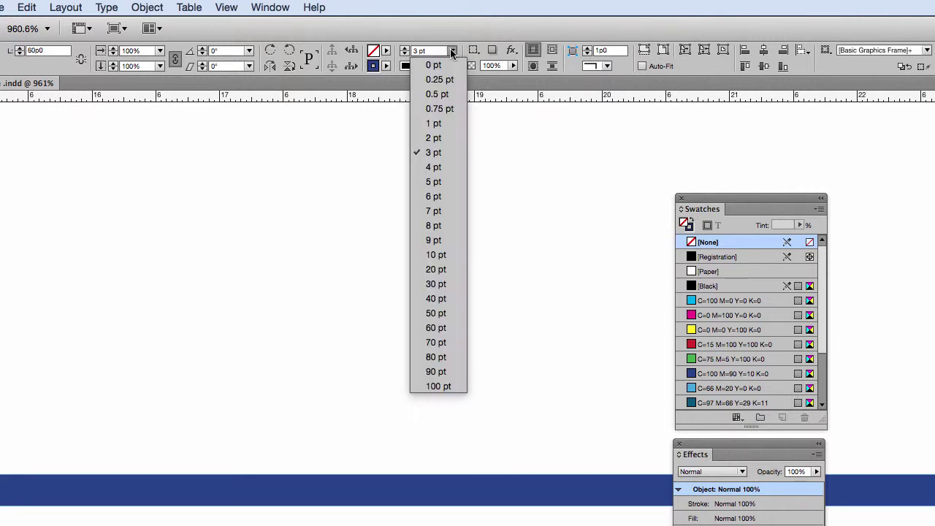
click(454, 51)
click(452, 66)
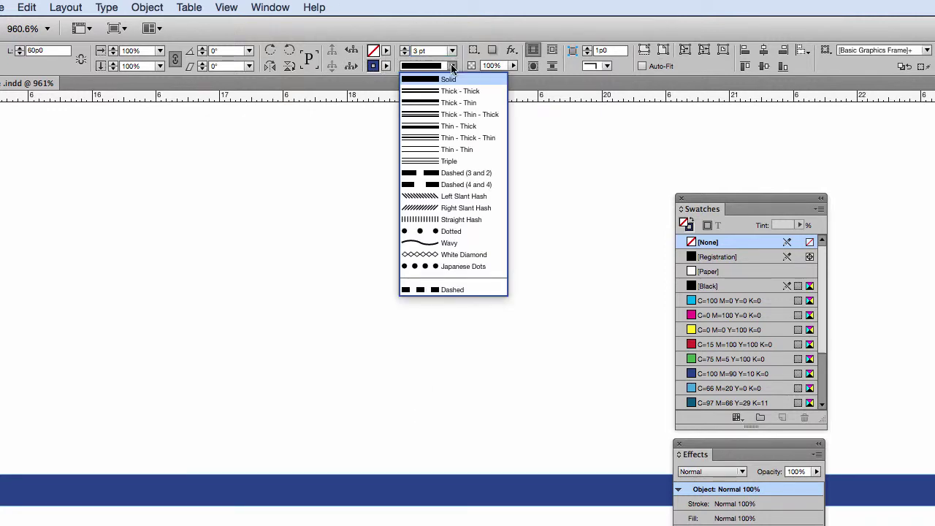
click(454, 103)
click(451, 66)
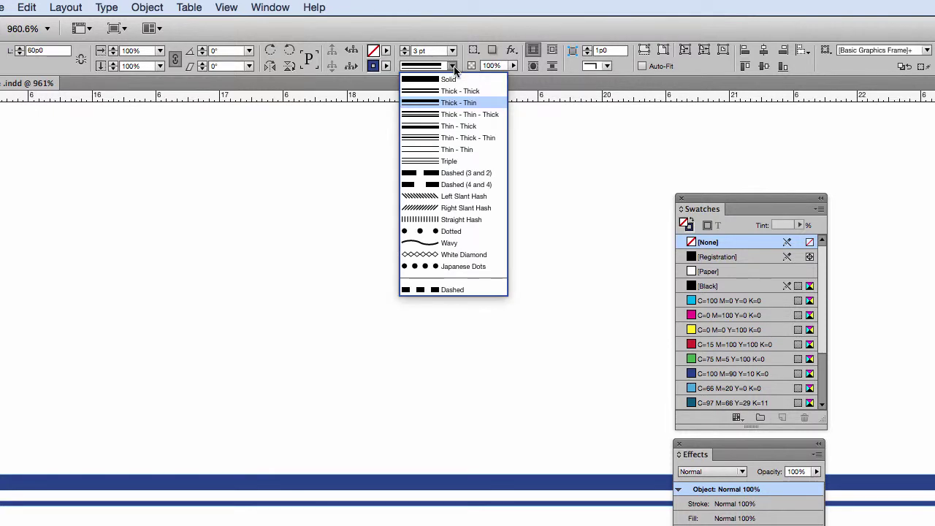
click(459, 196)
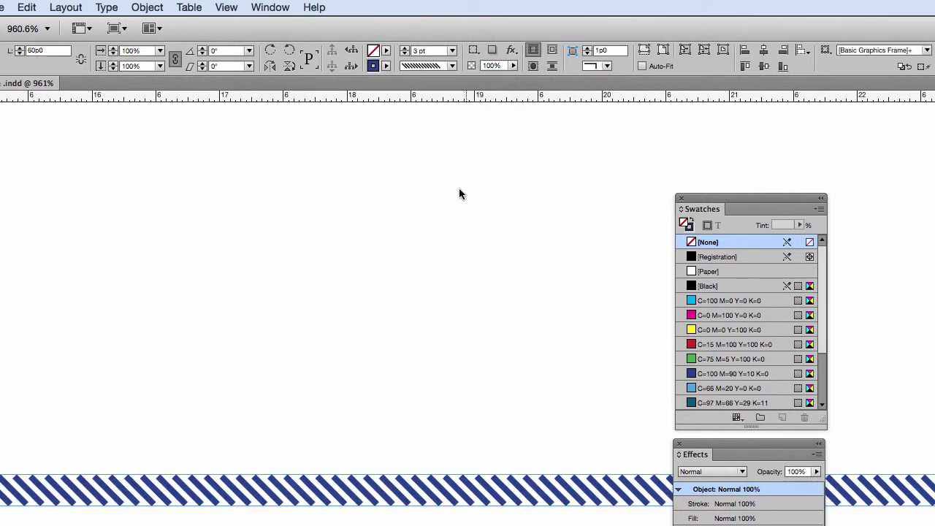
click(452, 66)
click(455, 232)
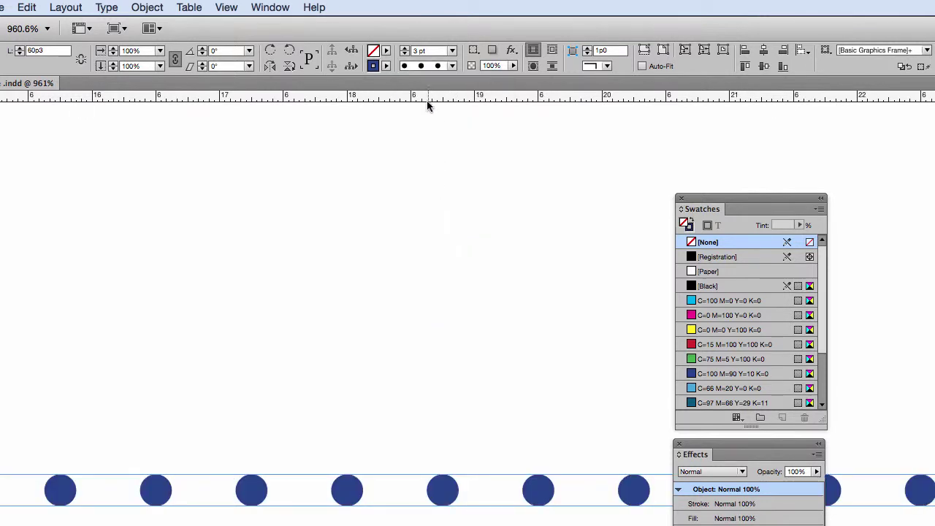
click(452, 66)
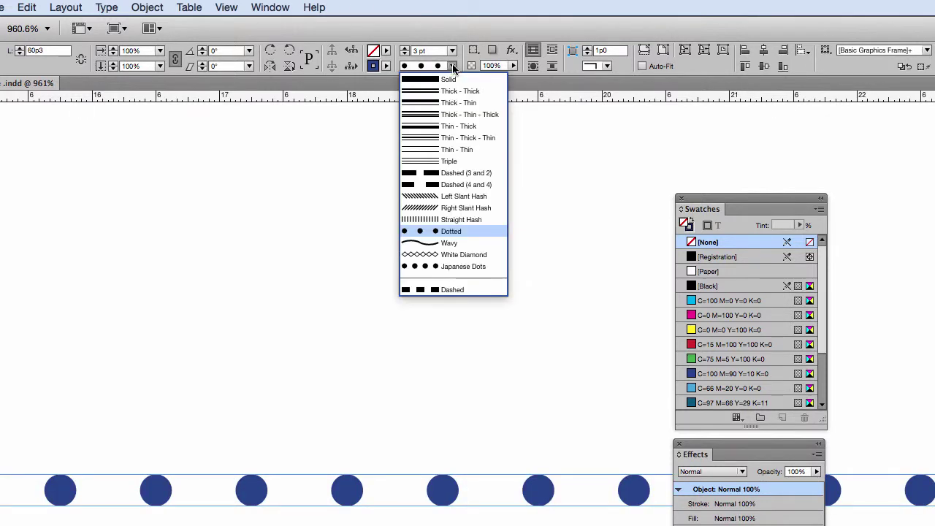
click(448, 104)
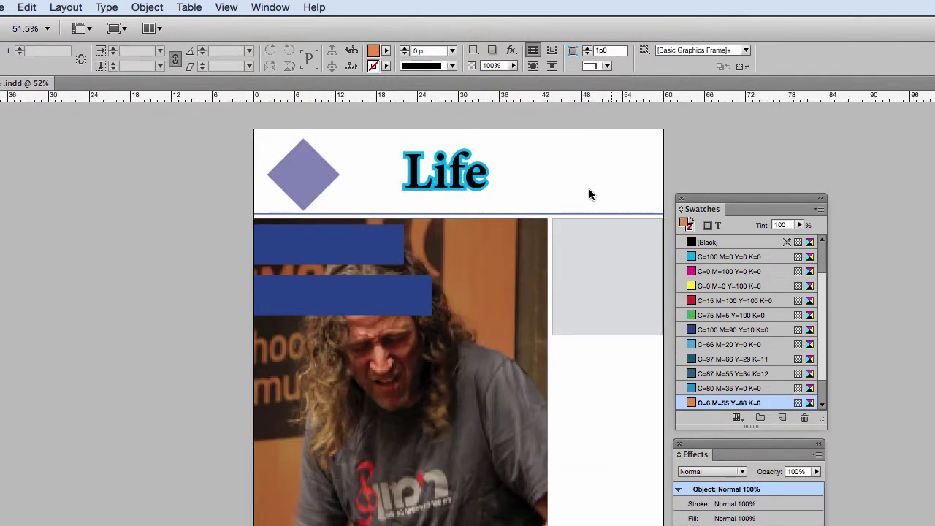
click(525, 262)
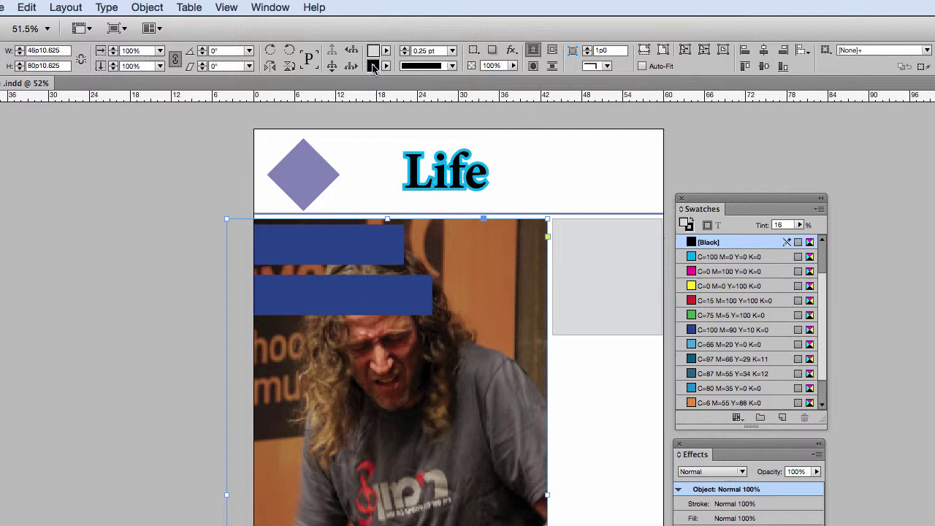
click(310, 164)
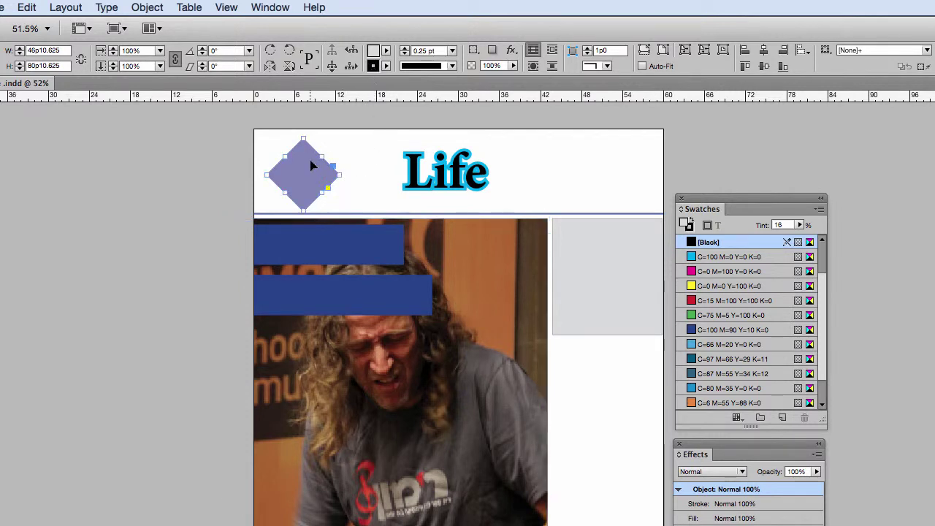
click(429, 170)
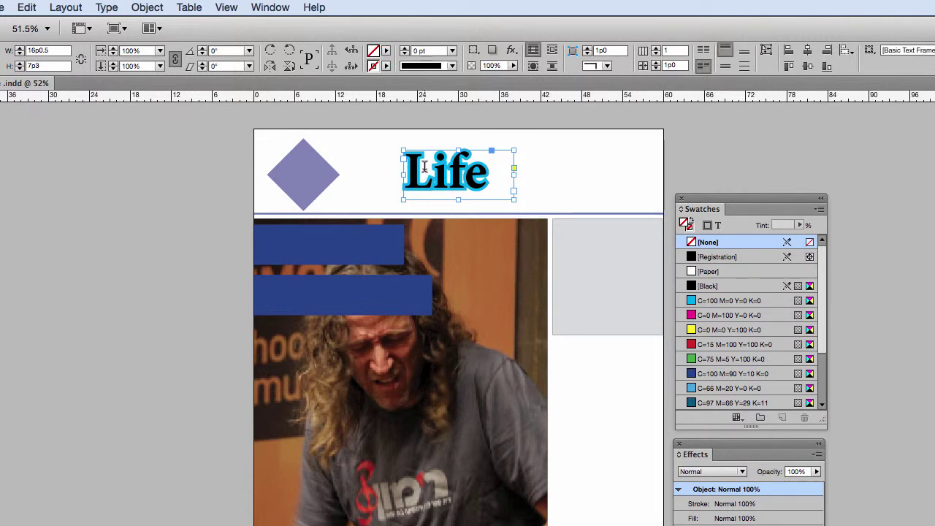
double_click(422, 173)
drag(431, 170, 406, 170)
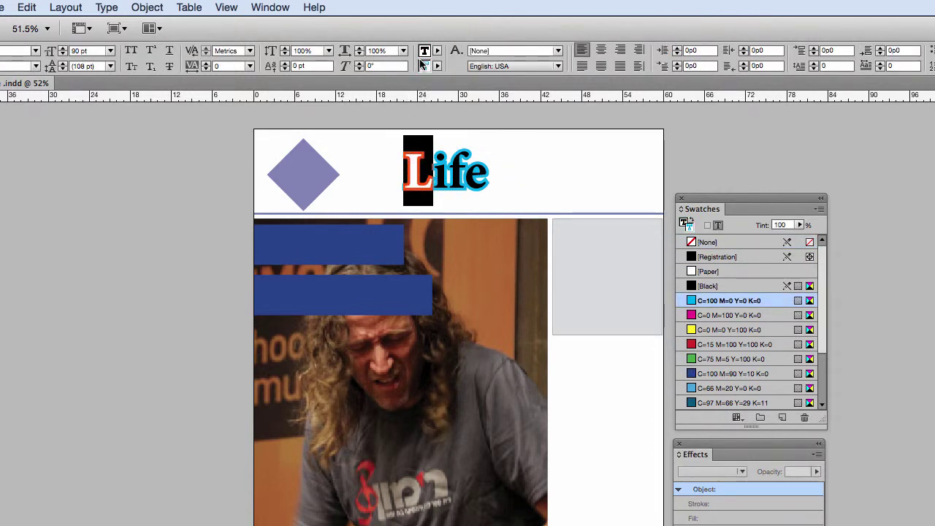
key(Escape)
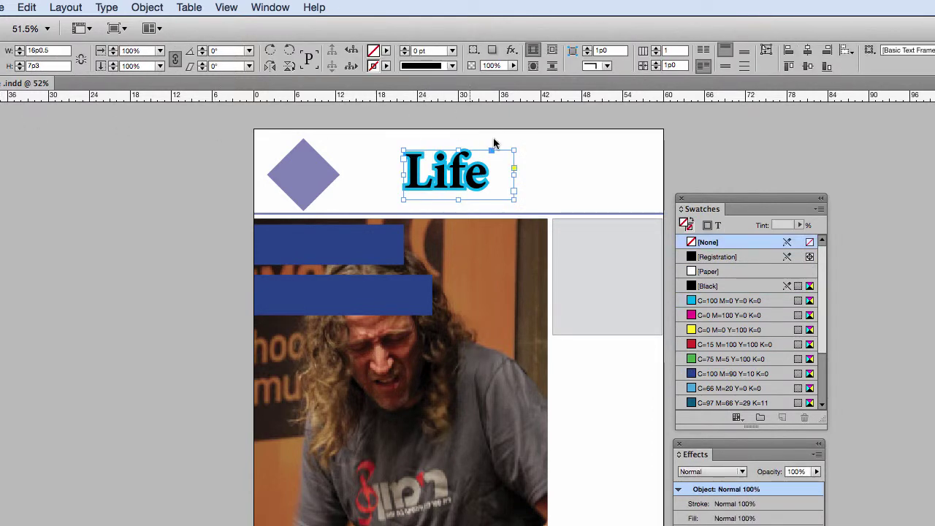
click(560, 149)
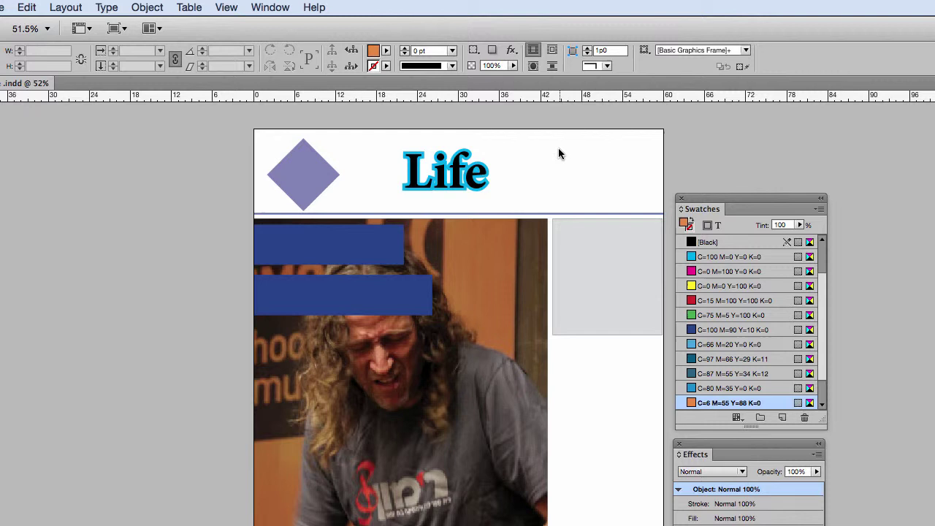
Step: Select the word Life and lower its outline weight in the Stroke panel toward zero
key(t)
click(433, 172)
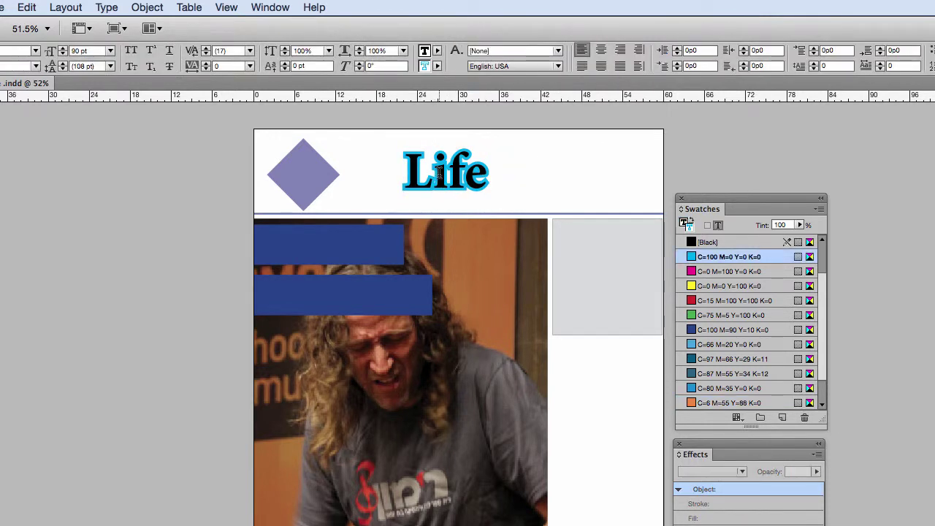
click(437, 50)
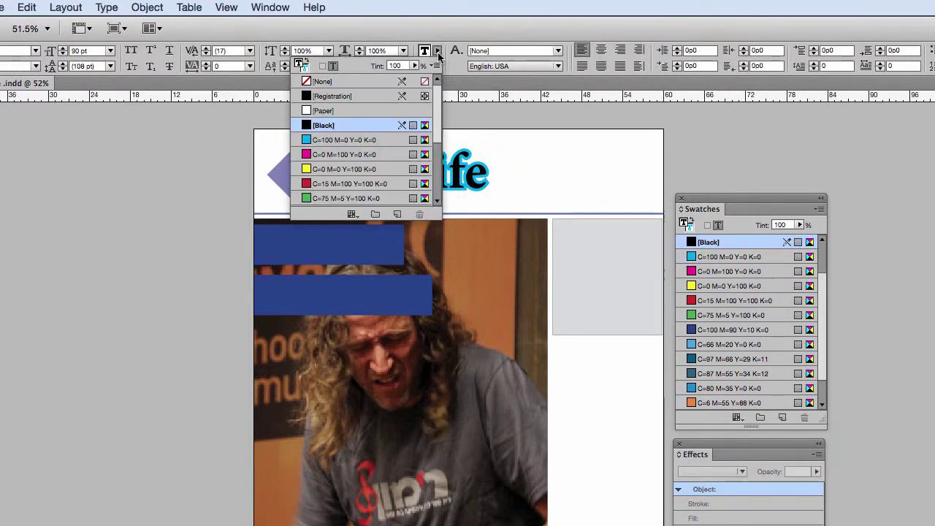
click(437, 51)
click(436, 66)
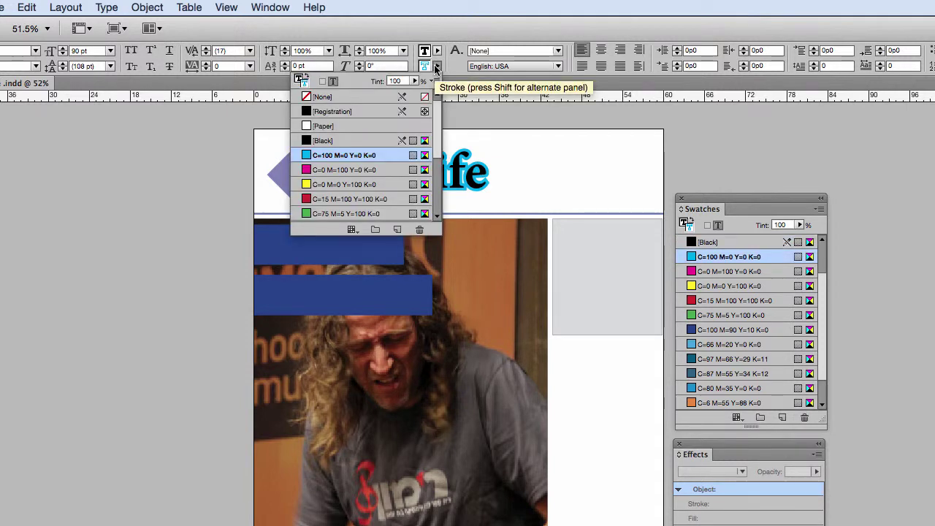
click(436, 67)
drag(485, 172, 390, 180)
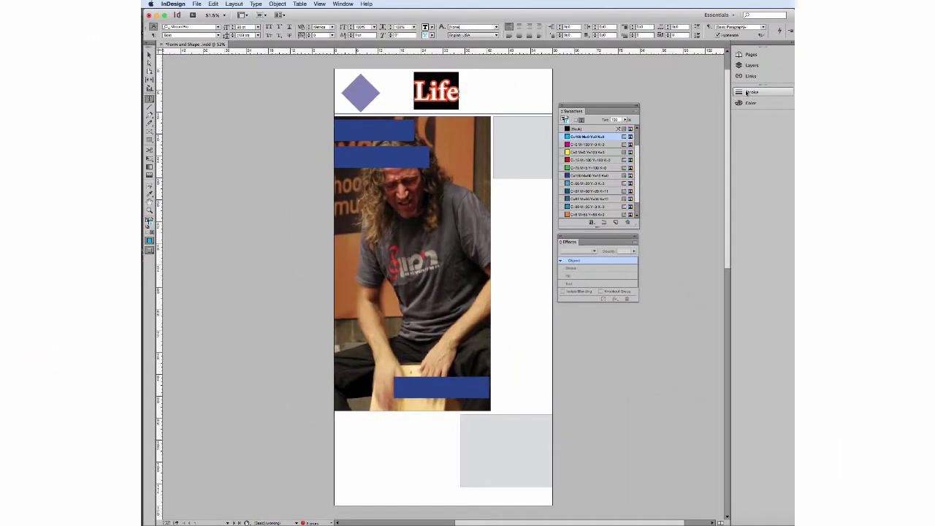
click(747, 93)
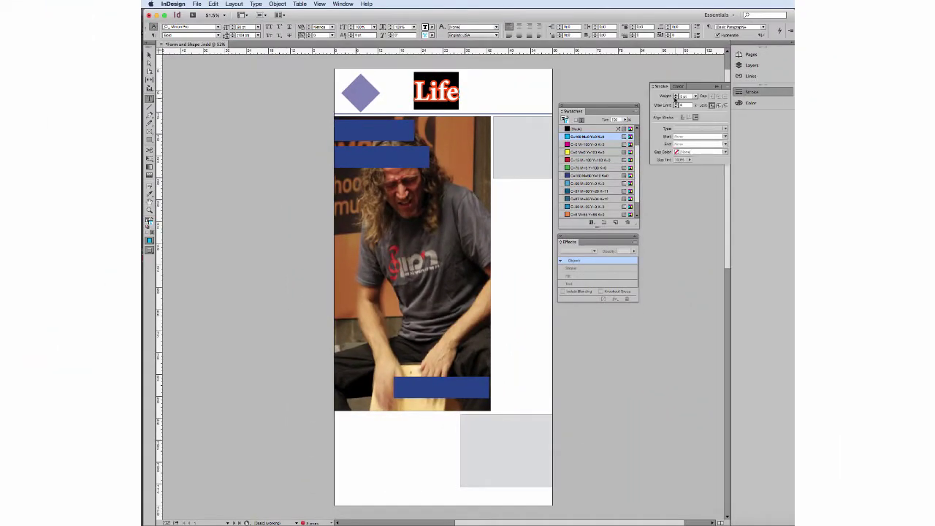
click(675, 99)
click(675, 99)
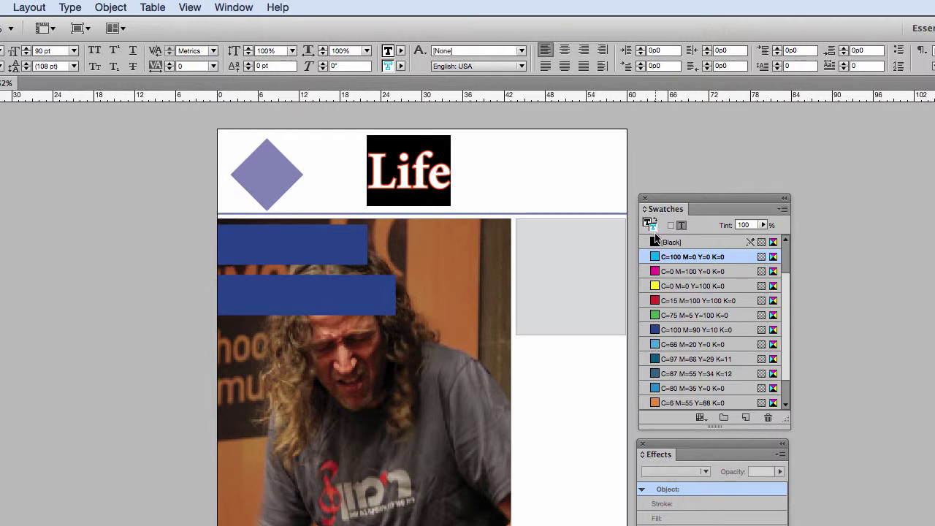
Step: Make the Life heading's fill cyan after trying magenta and black
click(671, 271)
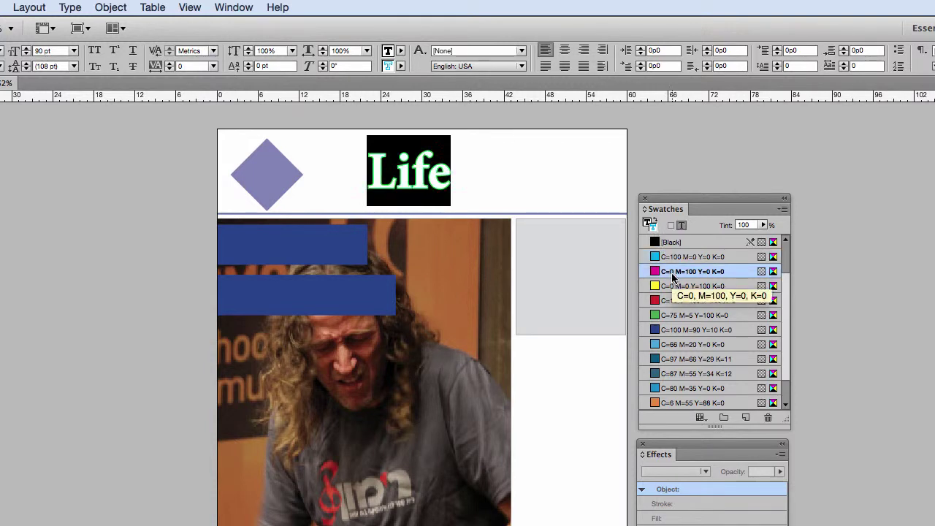
click(671, 225)
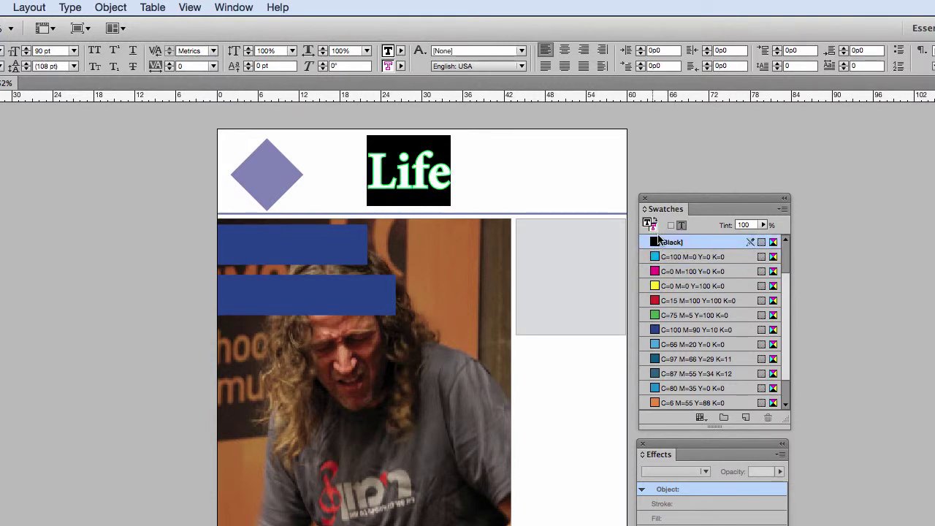
click(689, 259)
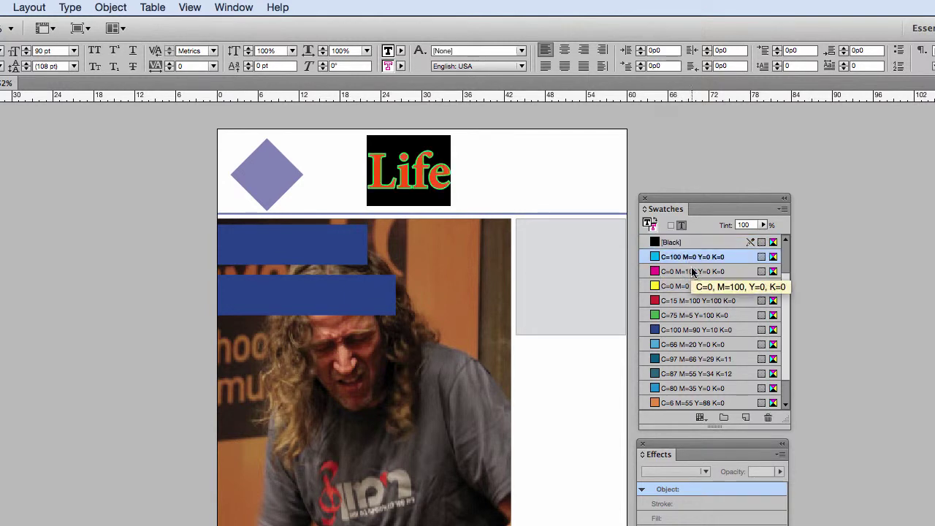
click(456, 173)
drag(449, 173, 353, 174)
Step: Give the heading an orange outline (C=6 M=55 Y=88 K=0)
click(654, 225)
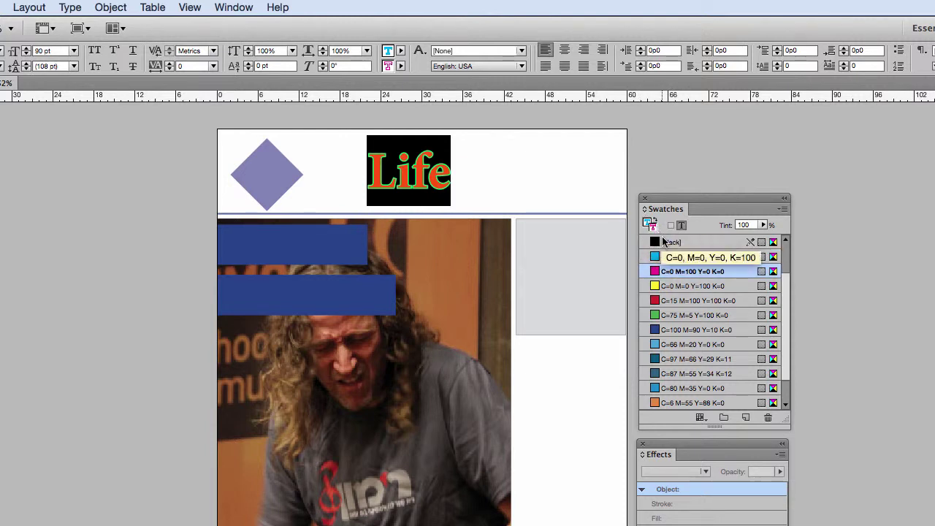
click(400, 67)
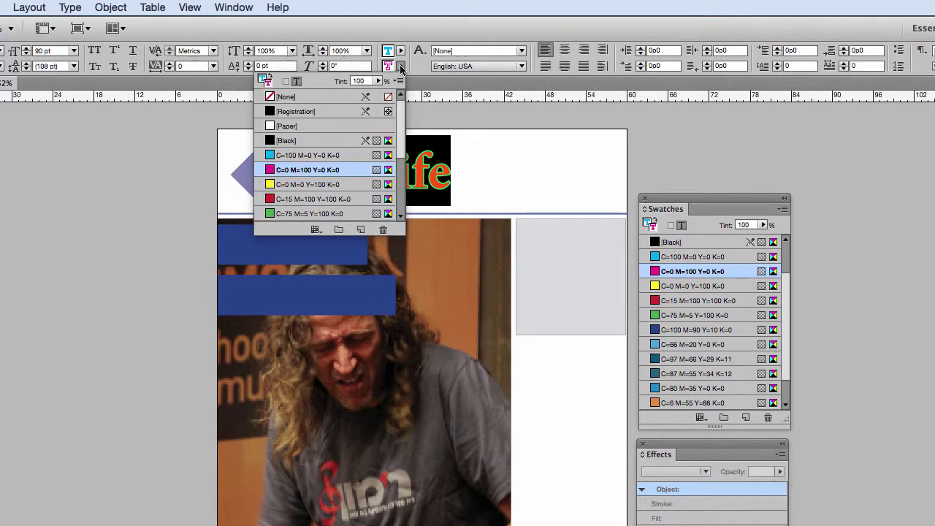
scroll(400, 150, down, 3)
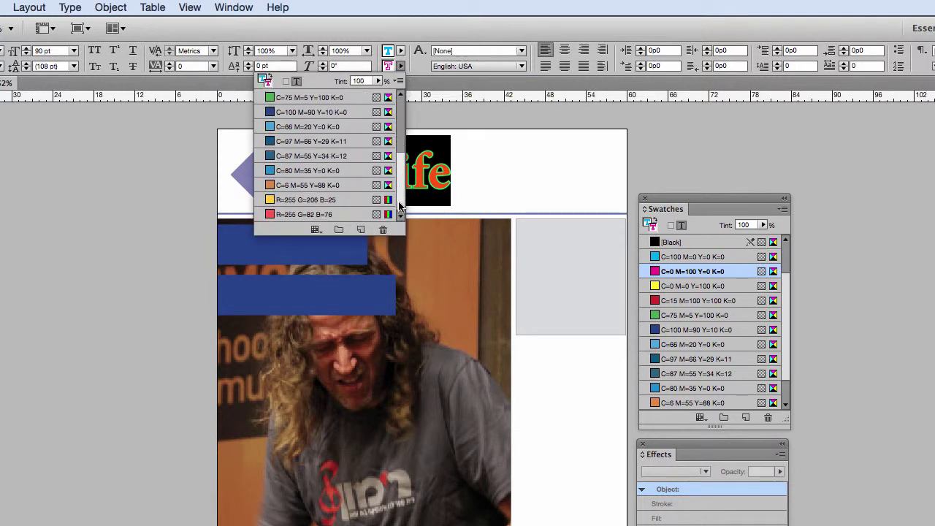
click(344, 187)
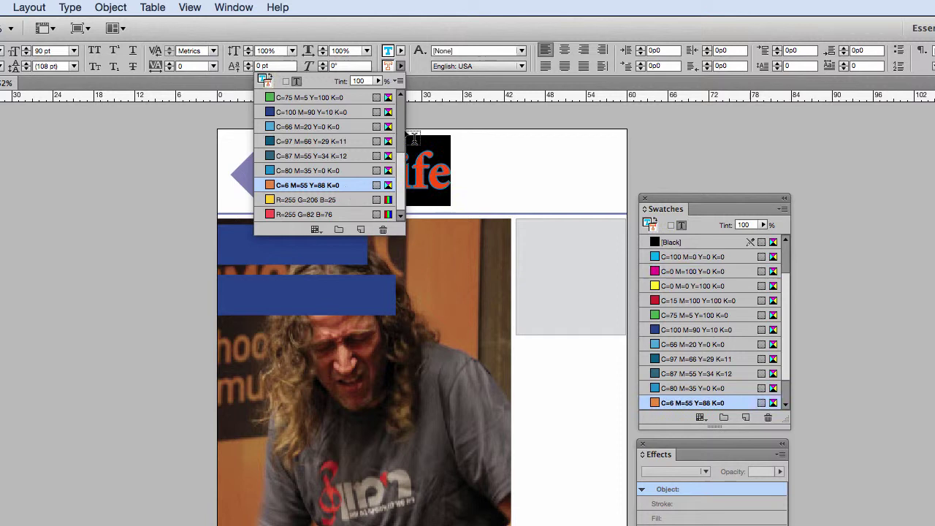
Step: Lighten the cyan fill to a 41% tint, leaving a stray 'v' after Life
click(399, 51)
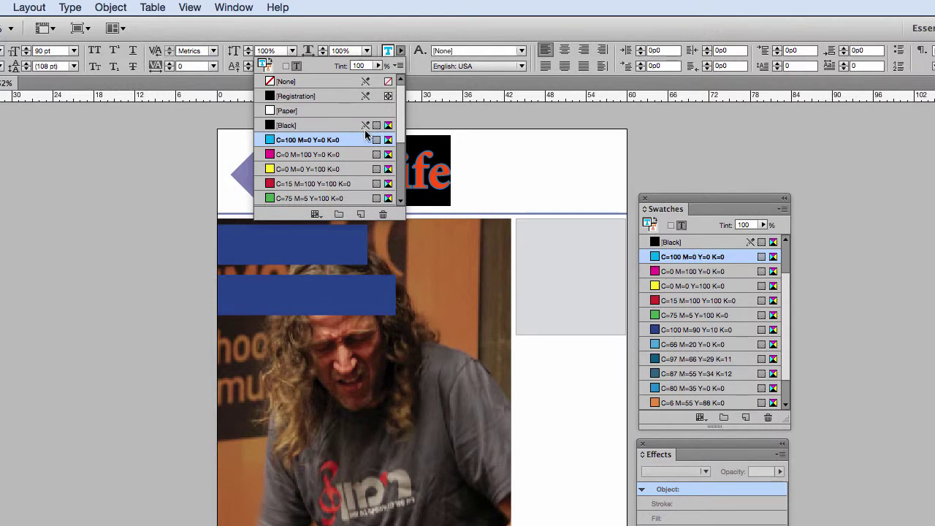
click(378, 65)
drag(378, 82, 334, 84)
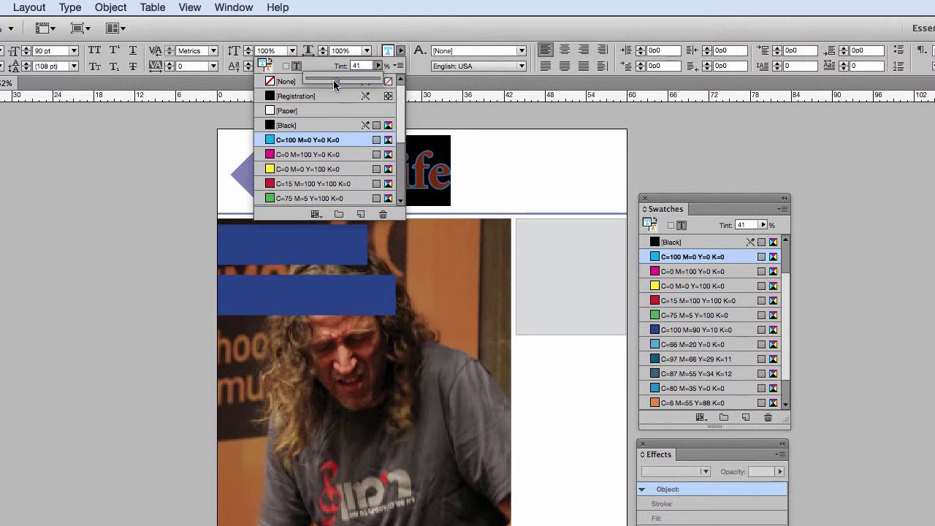
click(475, 172)
click(475, 172)
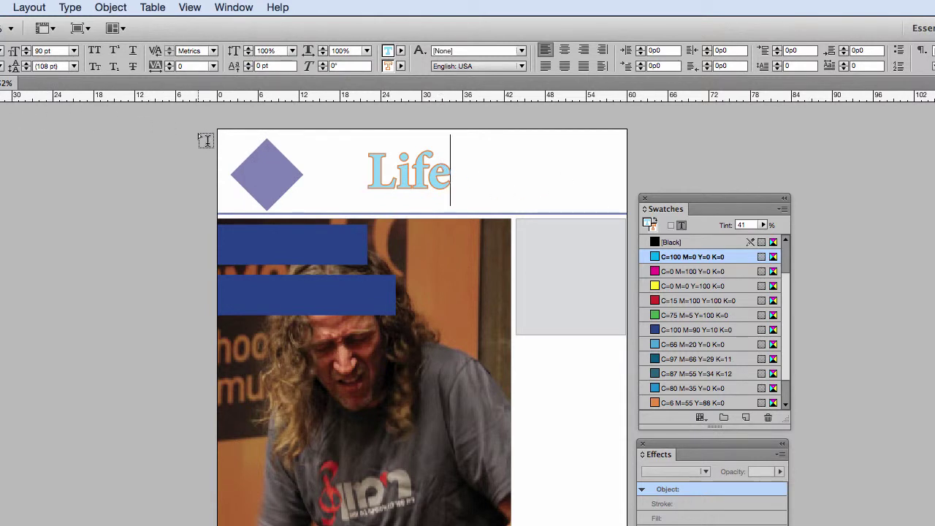
text(v)
key(Escape)
click(289, 233)
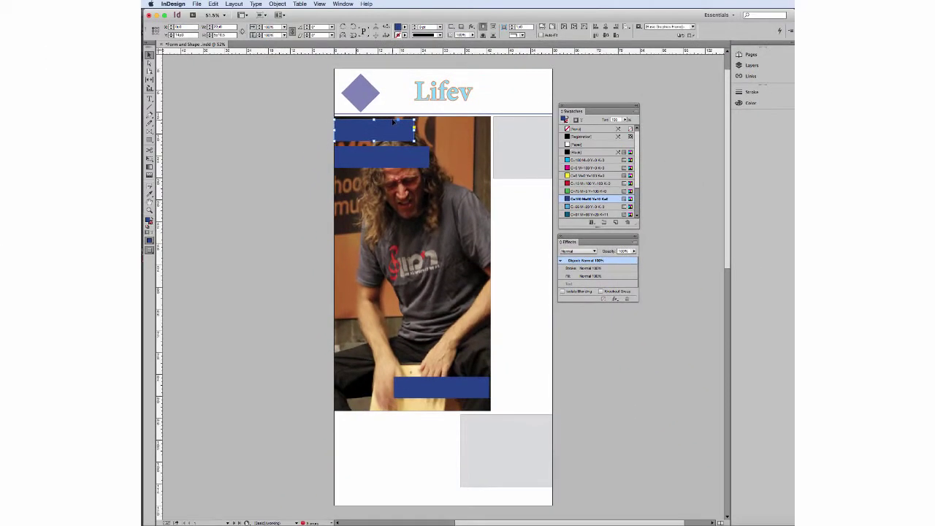
Step: Eyedropper the shirt logo's red onto the top bar, then onto the second and bottom bars
key(i)
click(392, 260)
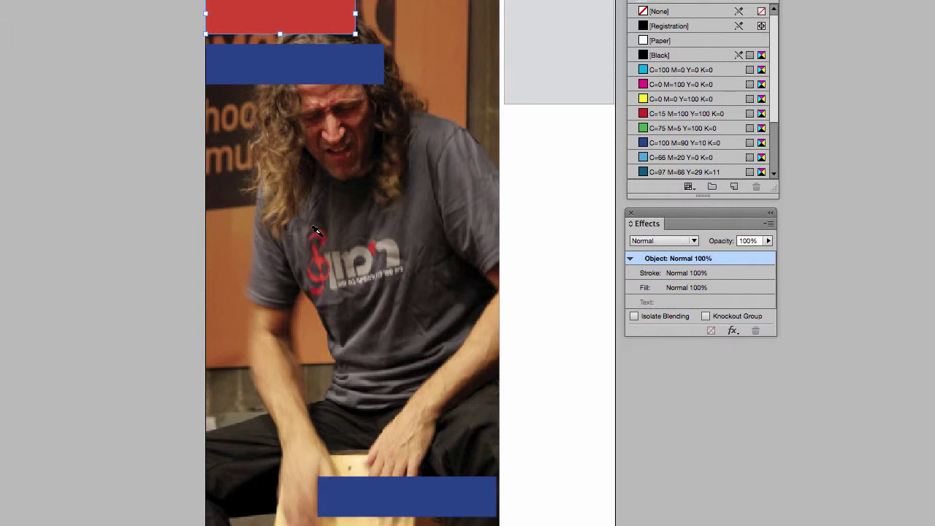
click(327, 69)
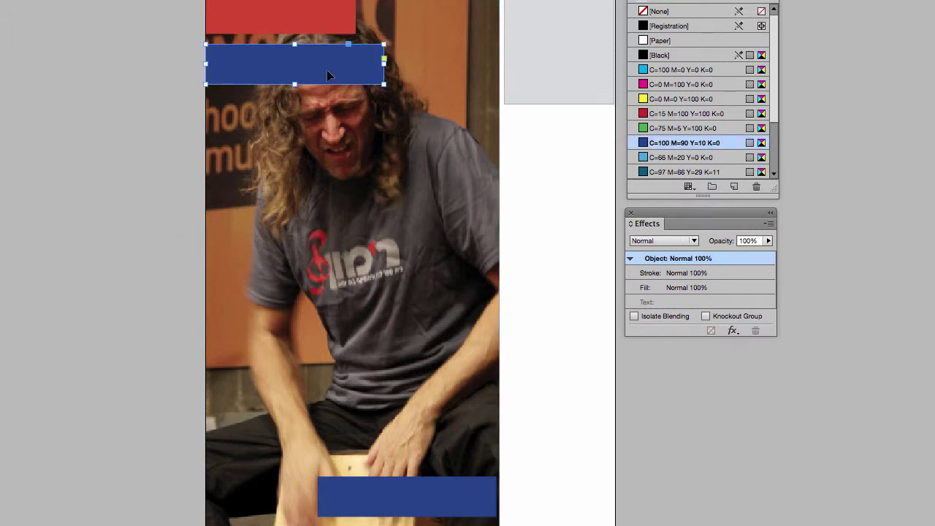
key(i)
click(316, 9)
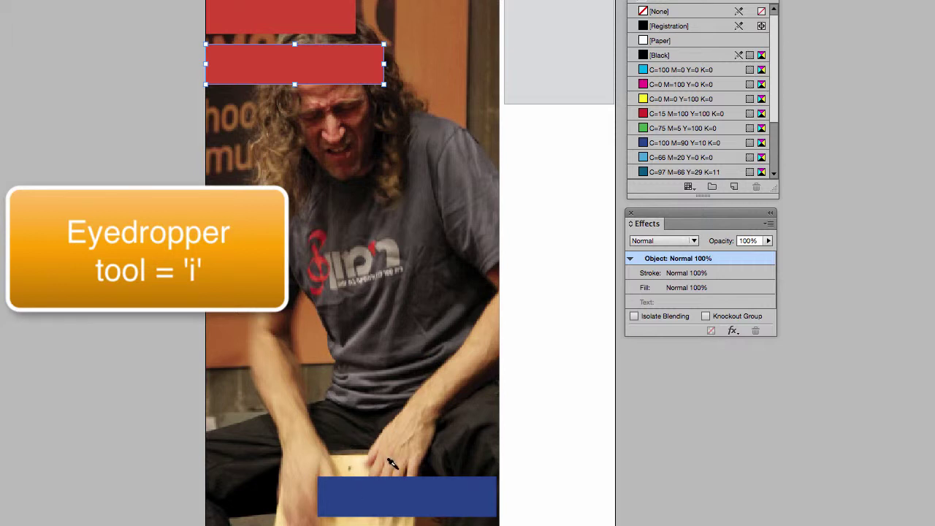
click(389, 490)
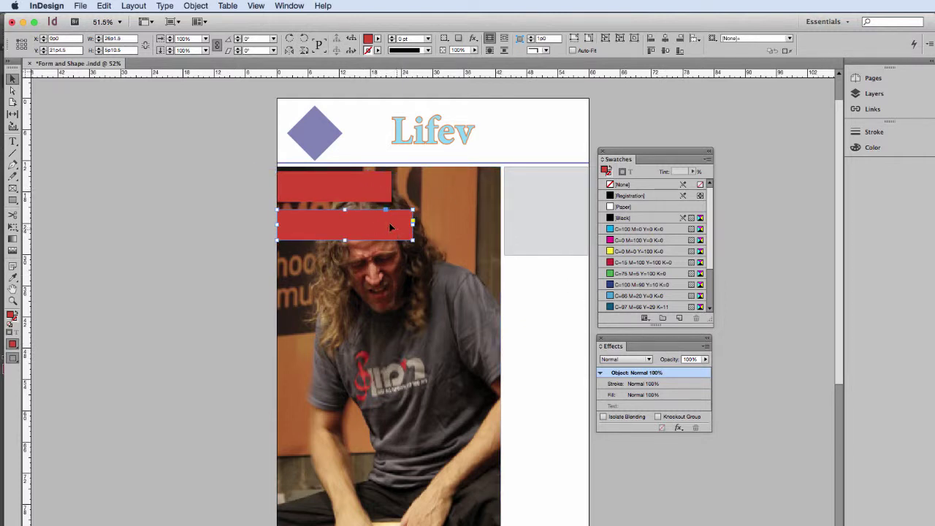
Step: Lower the top red bar's opacity to 80% in the Effects panel
click(350, 199)
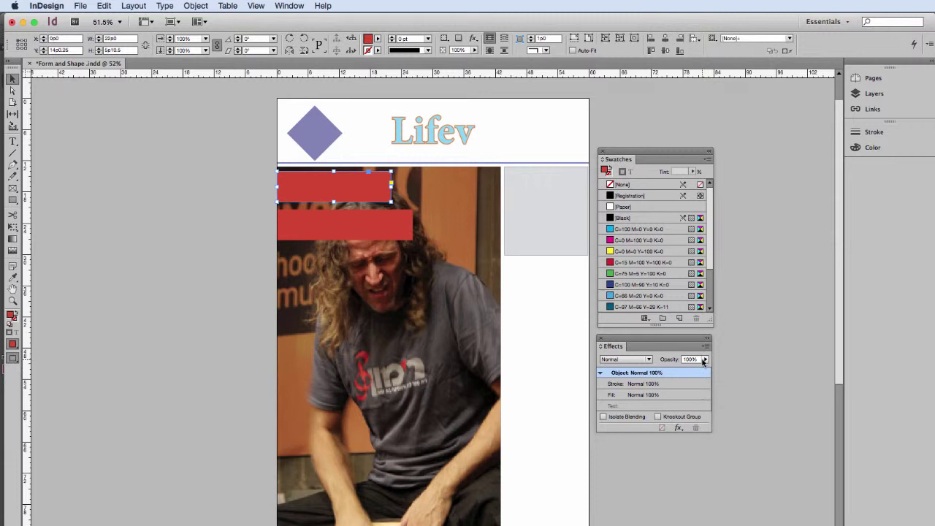
click(706, 361)
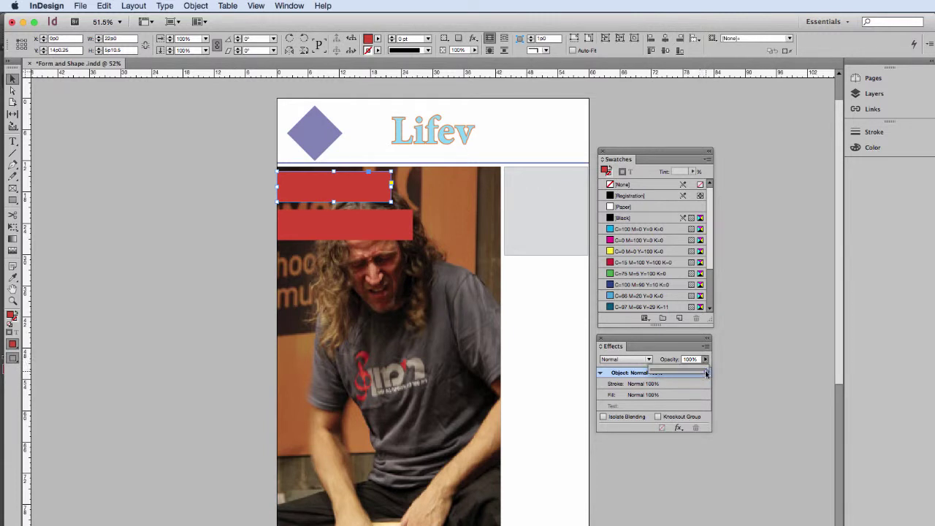
drag(706, 373, 690, 373)
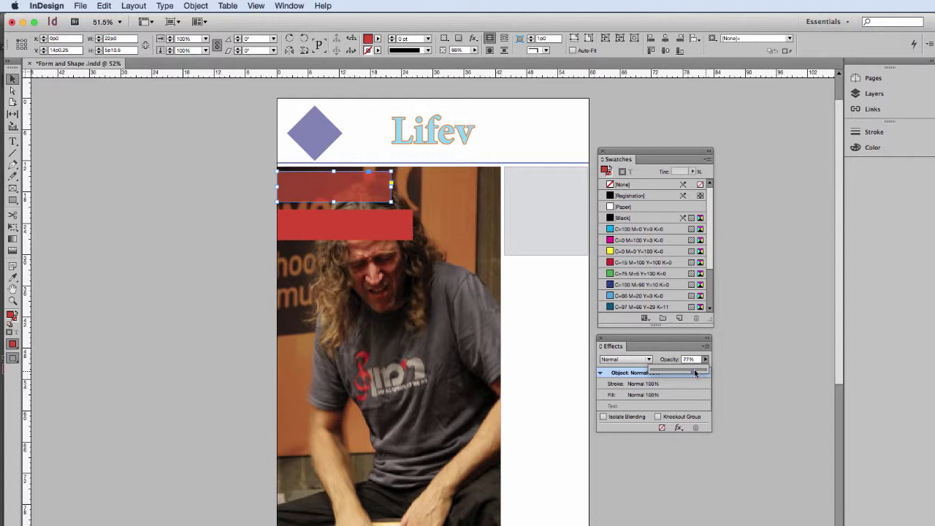
drag(694, 374, 691, 374)
mouse_move(709, 244)
mouse_down()
mouse_move(710, 292)
mouse_move(709, 190)
mouse_up()
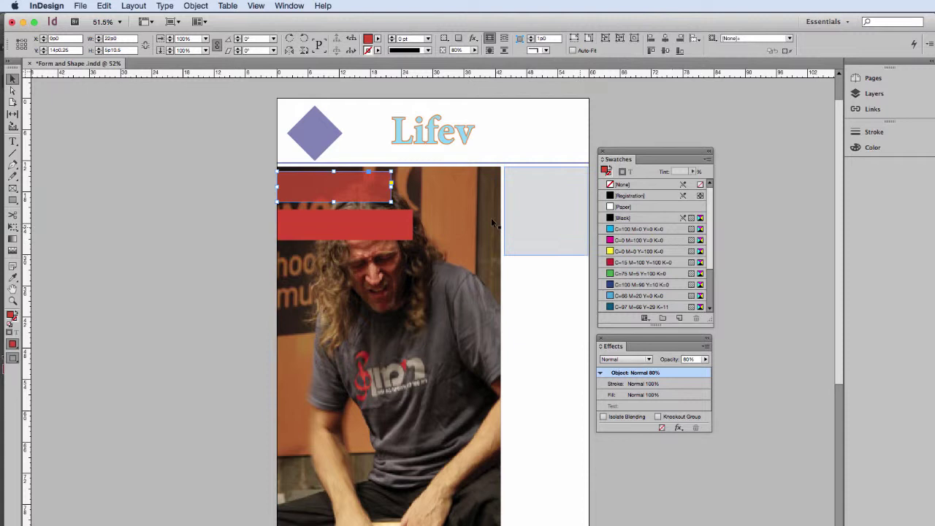
Step: Save the lower bar's red as a new swatch and set the bar to an 80% tint
click(370, 223)
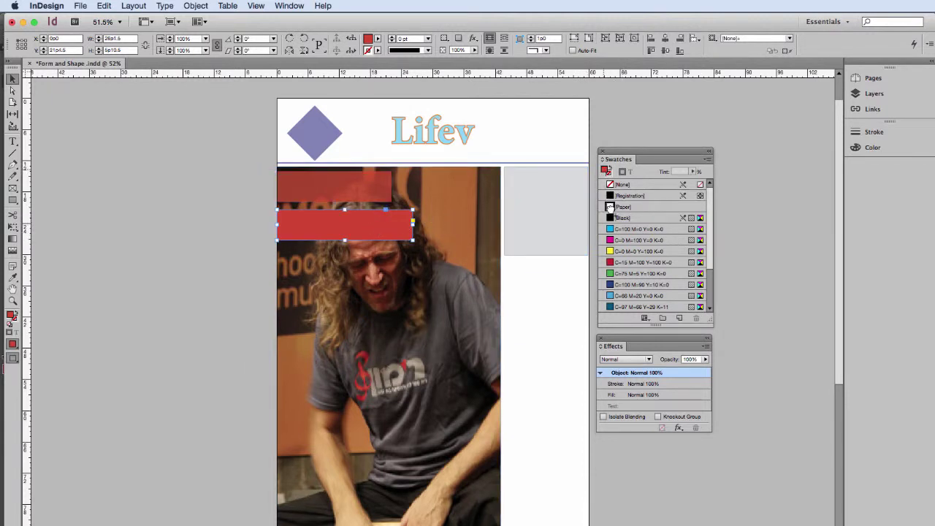
click(616, 230)
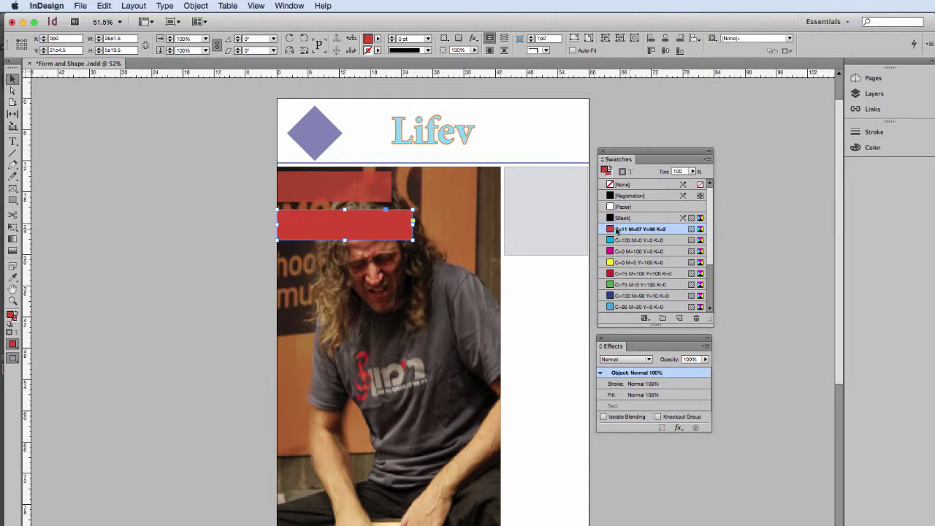
click(694, 173)
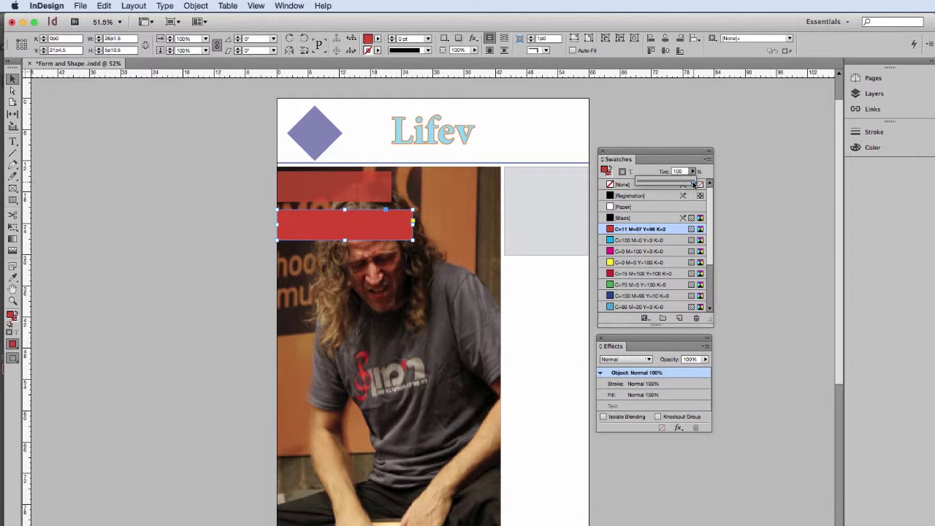
drag(694, 183, 686, 184)
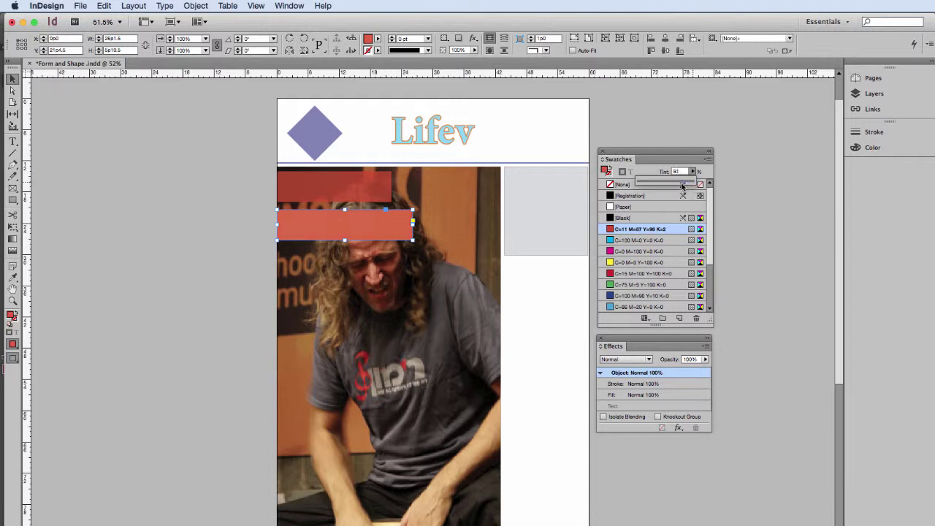
click(208, 212)
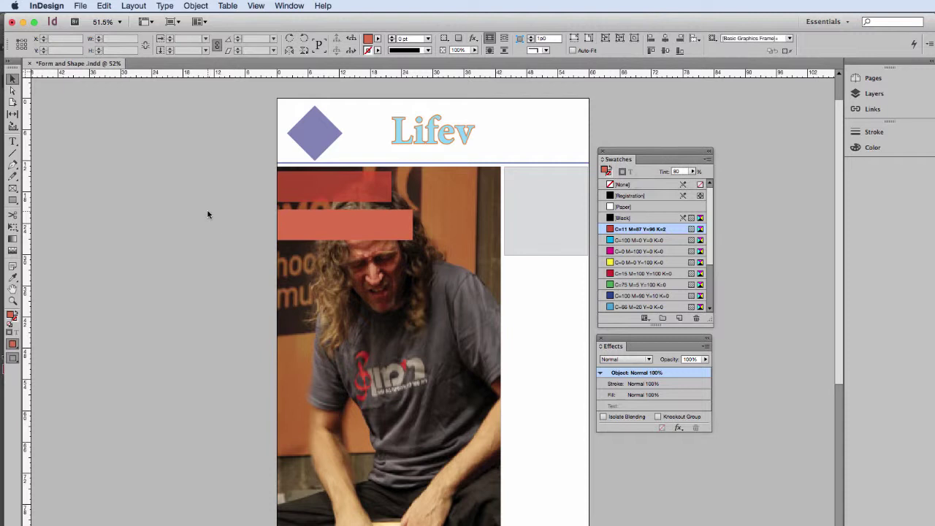
Step: Compare the top and lower red bars by selecting each in turn
click(325, 193)
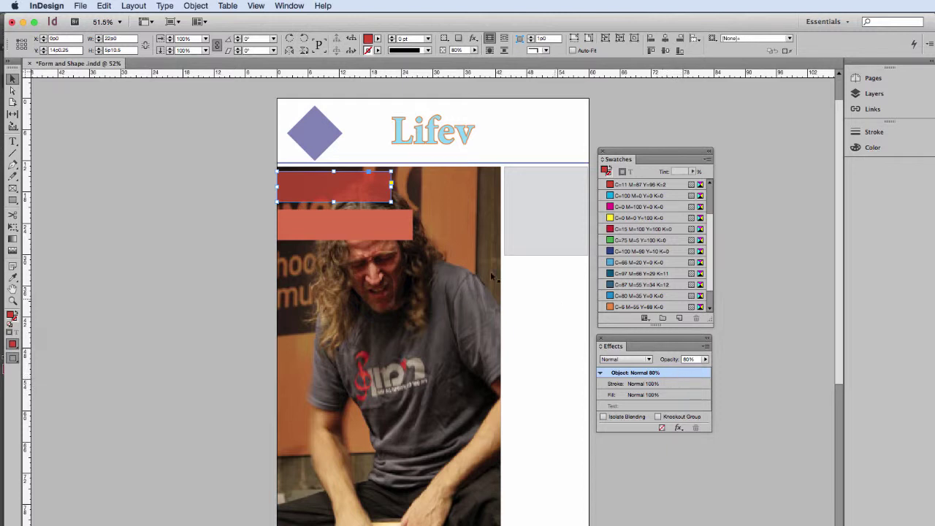
click(385, 230)
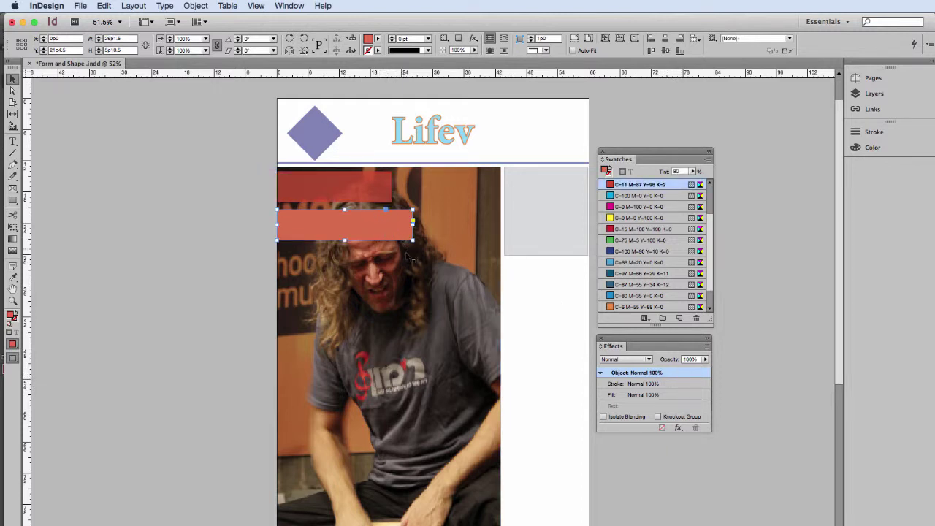
click(361, 189)
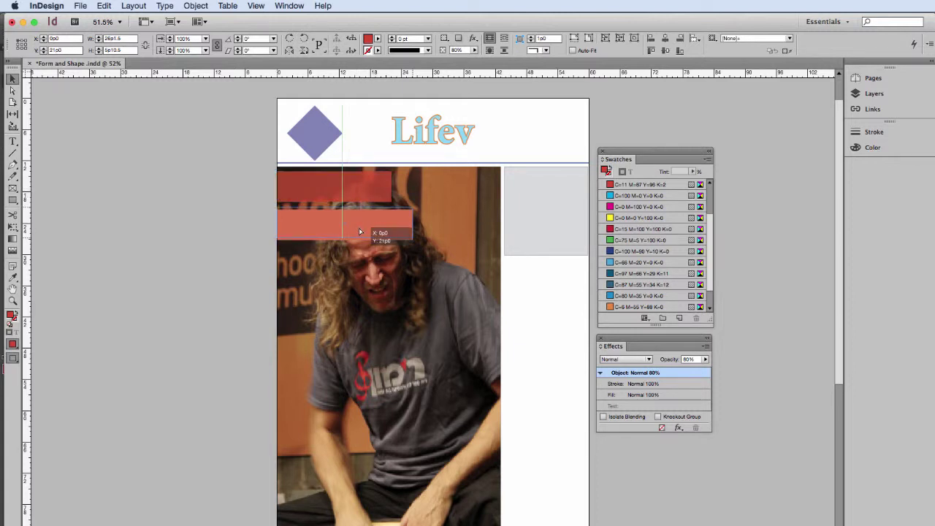
click(359, 228)
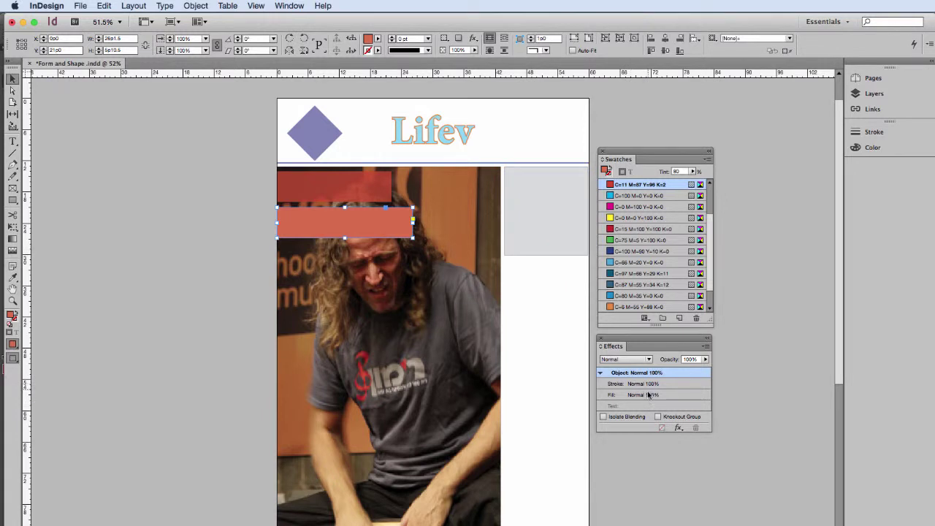
Step: Place a red bar lower and further right, with its fill opacity at 81%
drag(378, 221, 443, 261)
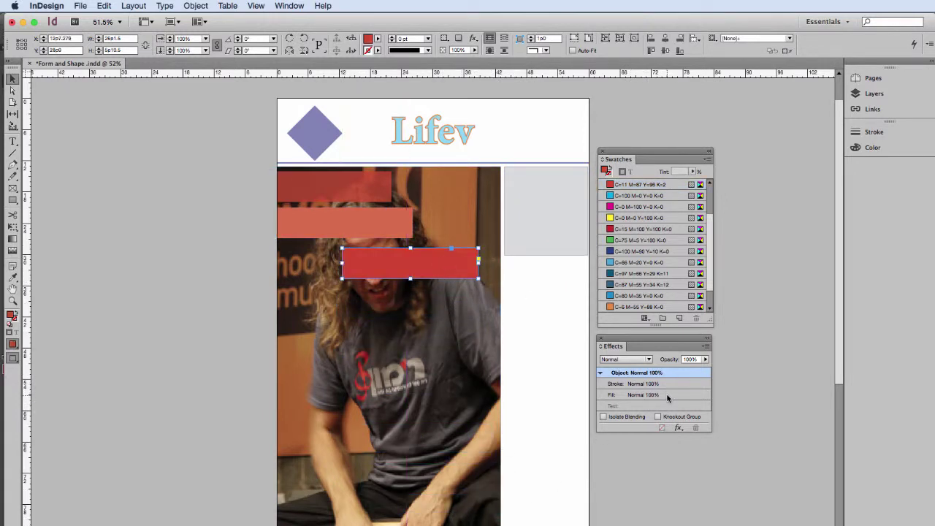
click(668, 396)
click(705, 359)
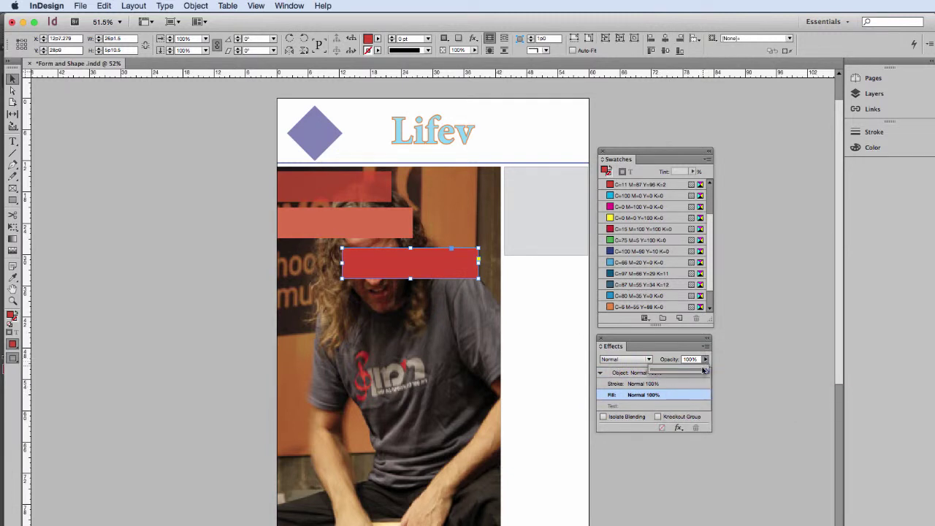
drag(683, 371, 691, 368)
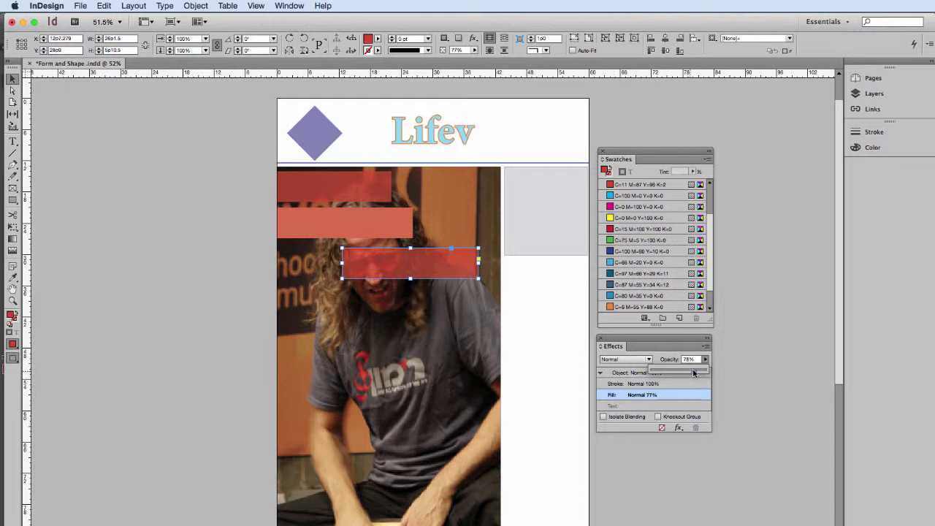
drag(693, 369, 695, 369)
click(543, 307)
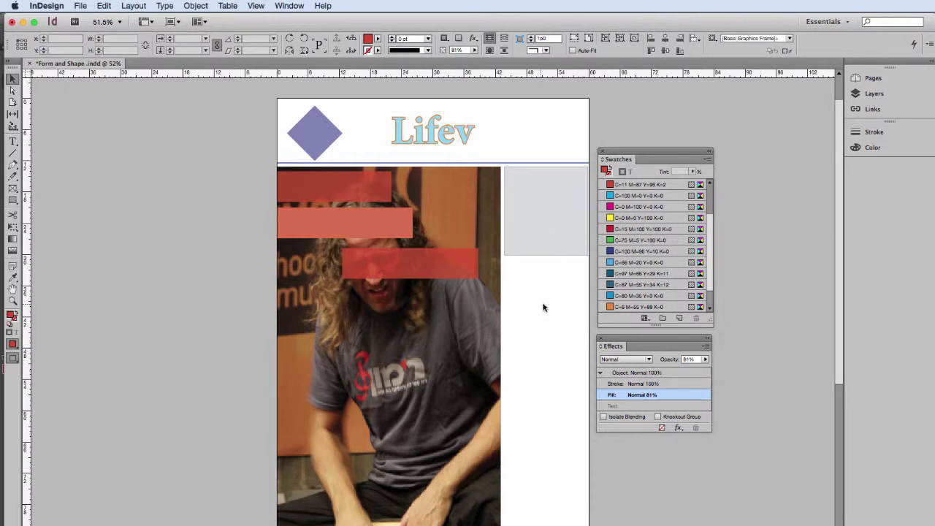
Step: Set the lower red bar's stroke to [None]
click(432, 262)
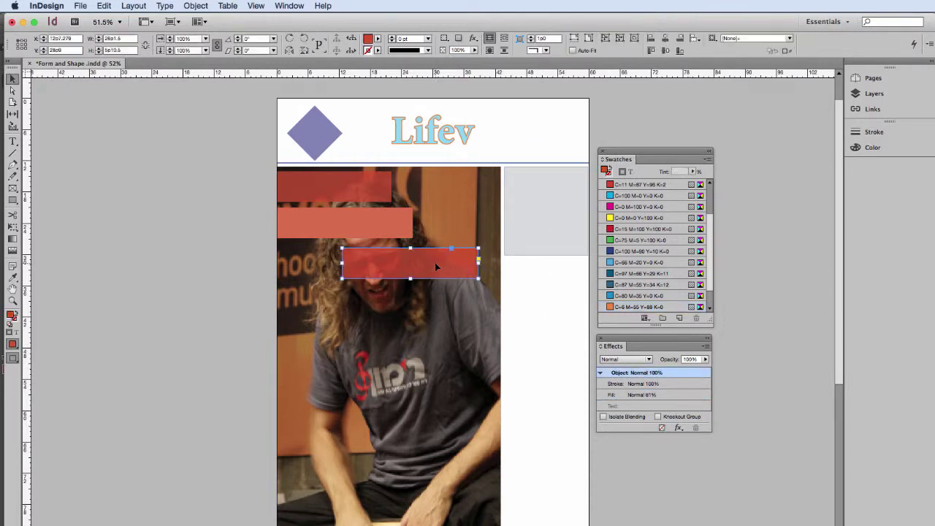
click(378, 53)
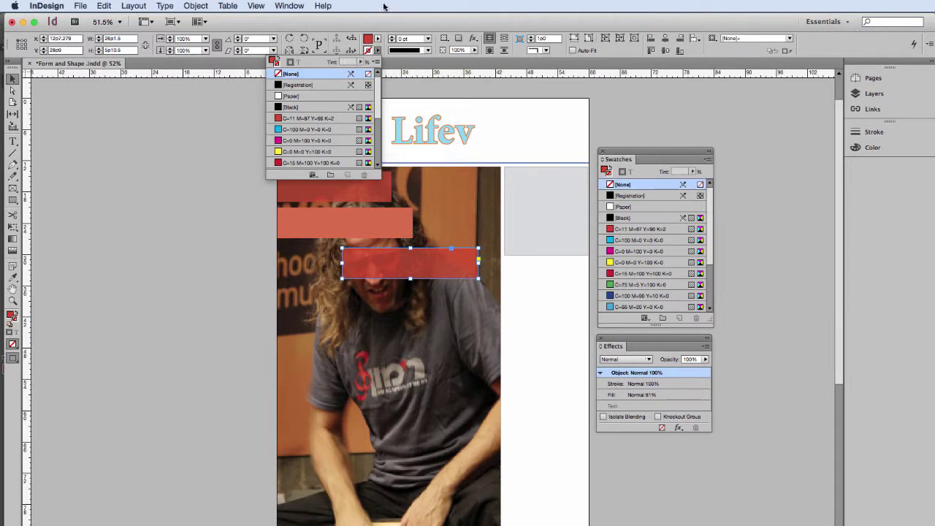
click(383, 25)
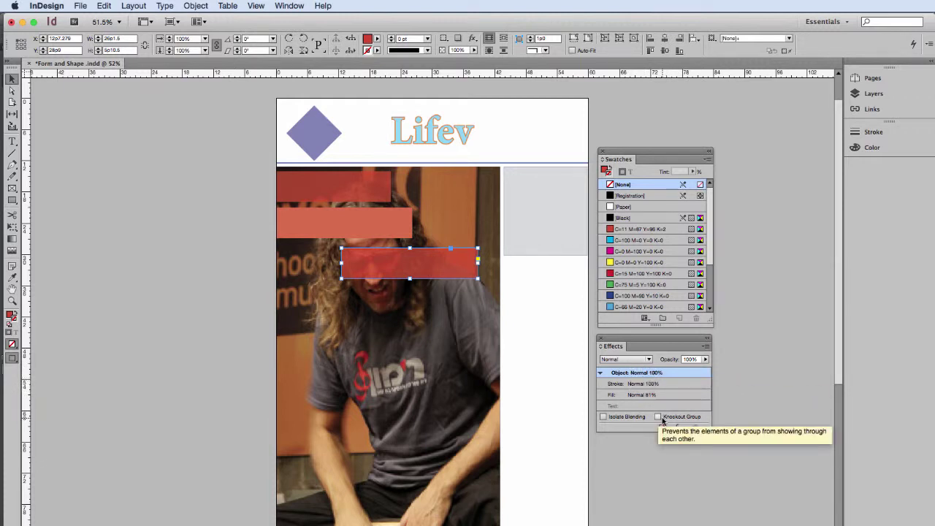
Step: Add a drop shadow to the purple diamond at -35° with 0p4 size and 13% spread
click(325, 146)
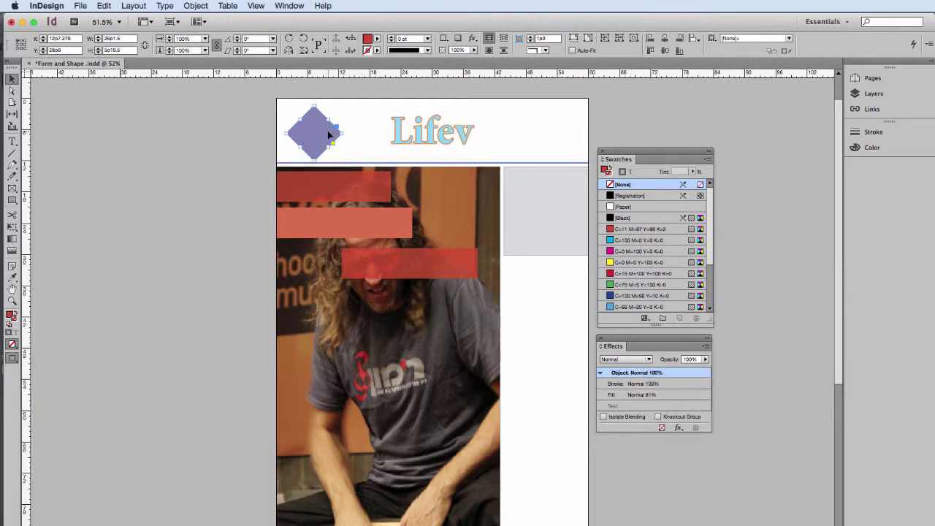
click(679, 429)
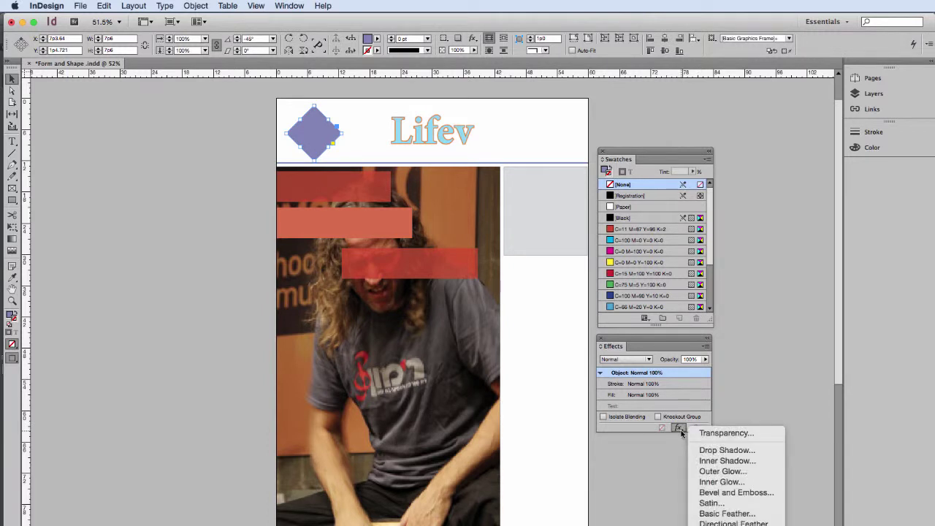
click(715, 451)
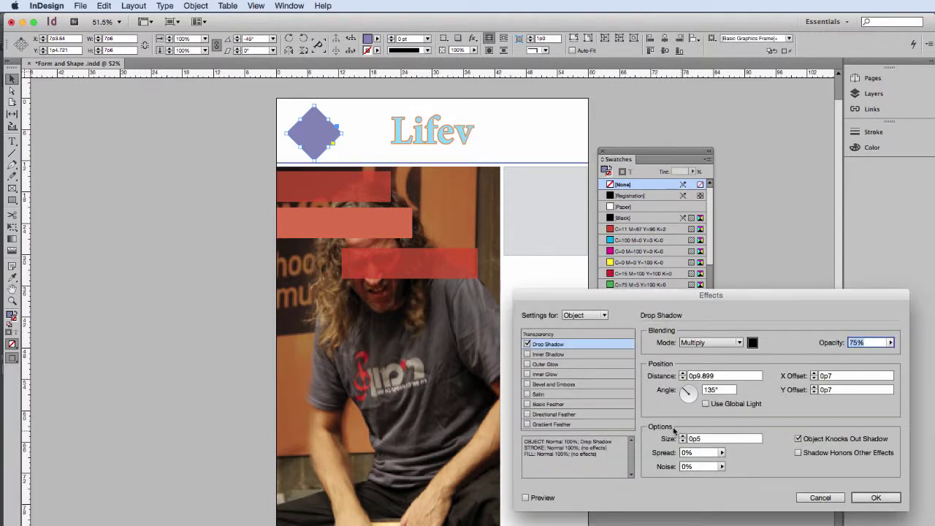
click(526, 497)
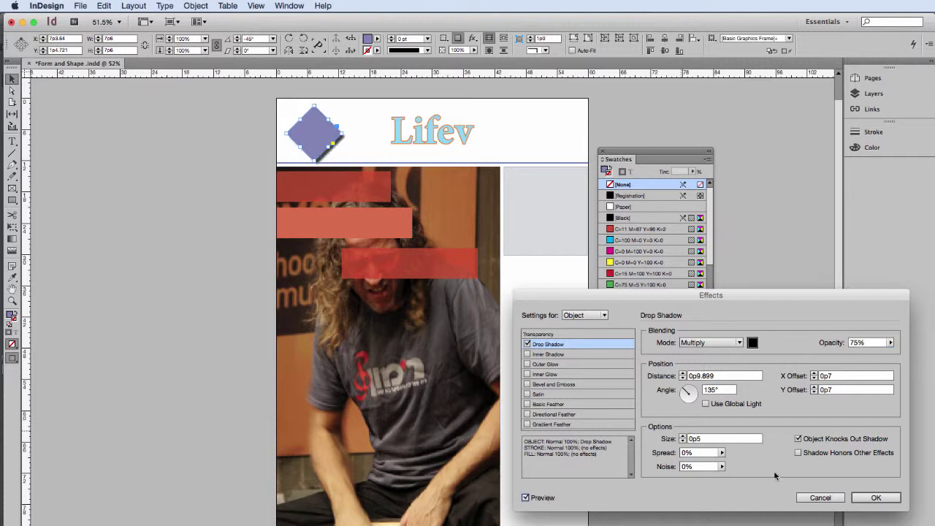
drag(686, 391, 696, 400)
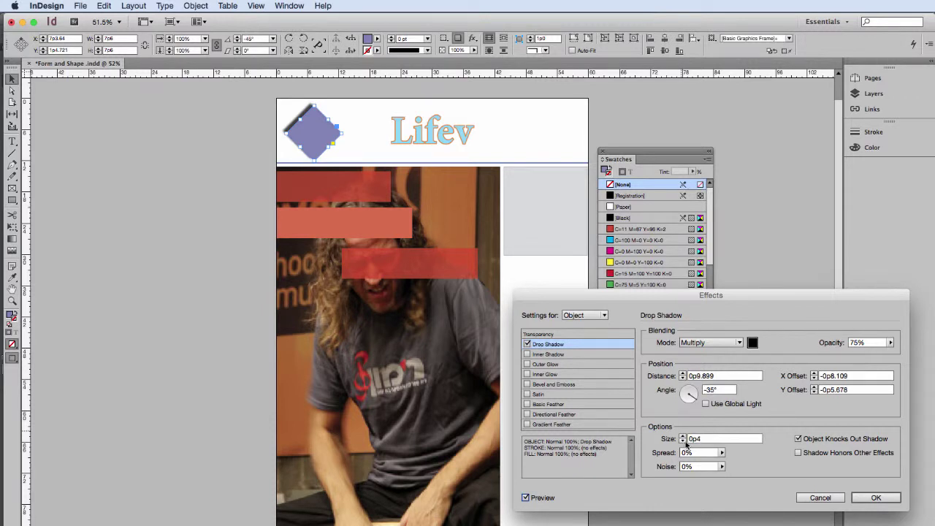
drag(722, 452, 675, 469)
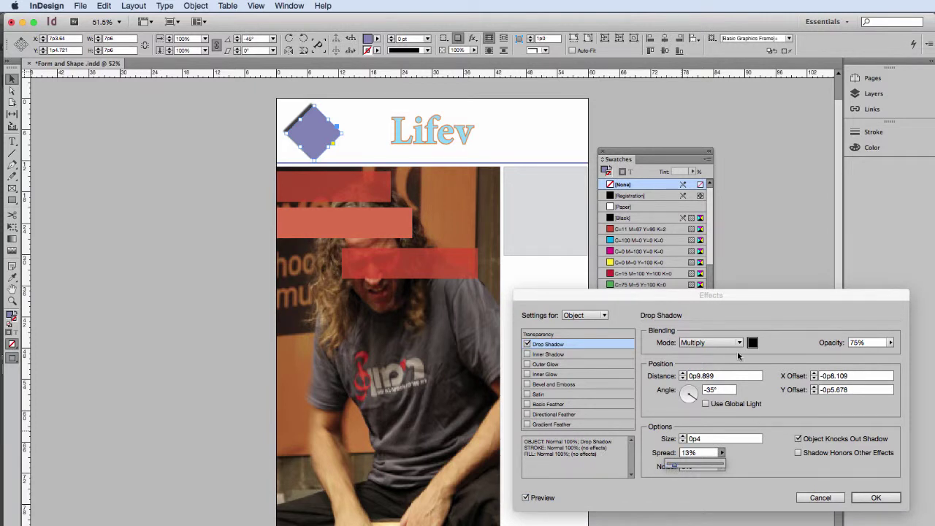
Step: Colour the shadow blue C=87 M=55 Y=34 K=12 and apply it
click(753, 343)
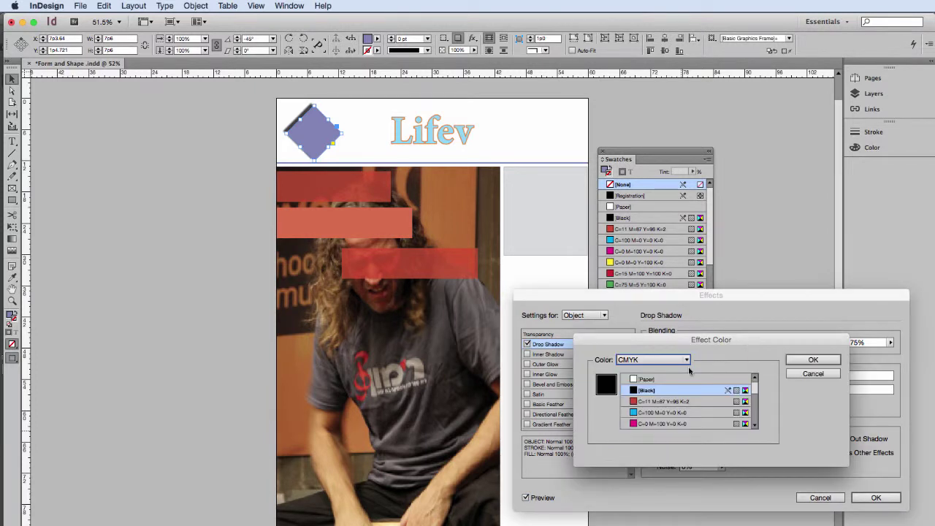
drag(756, 388, 748, 421)
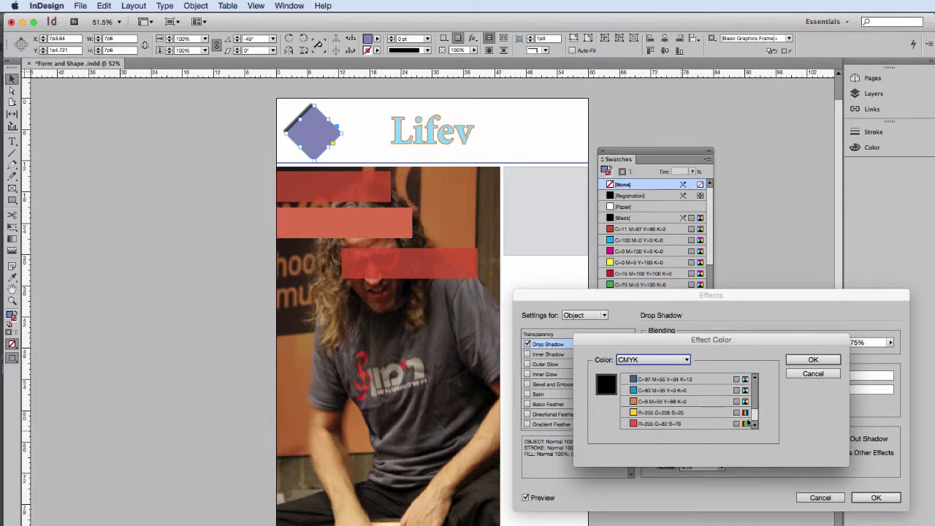
click(681, 379)
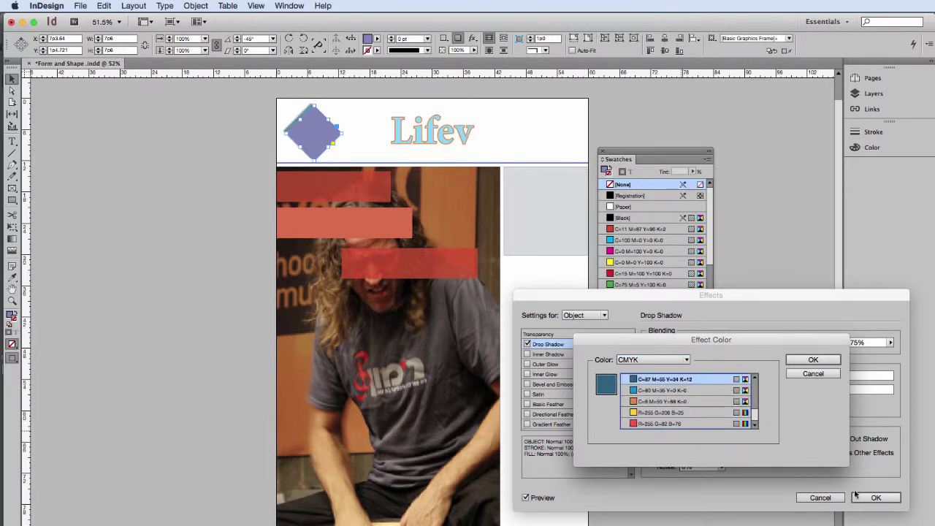
click(811, 361)
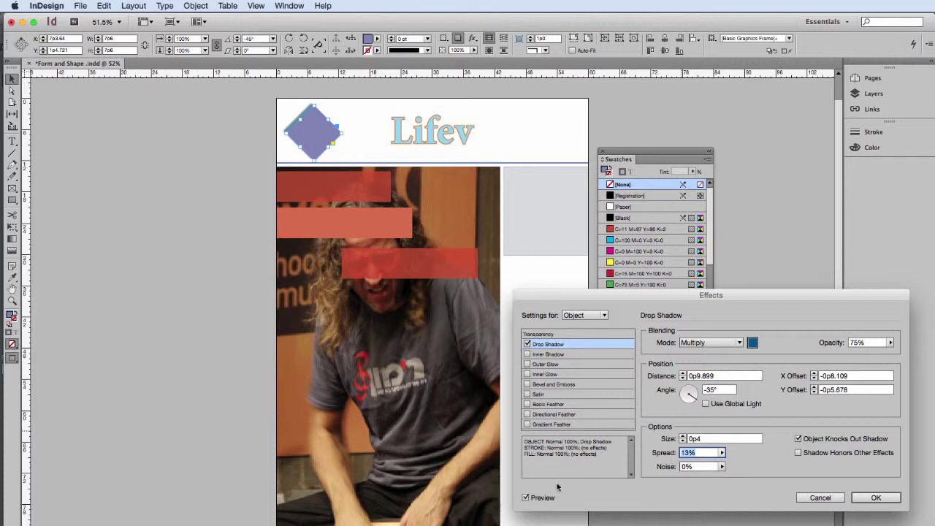
click(876, 498)
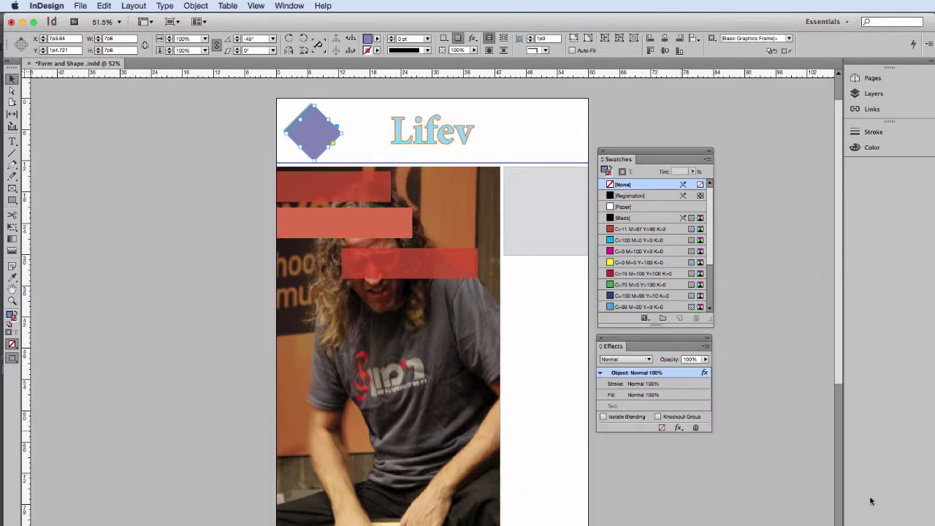
click(683, 520)
Step: Give the grey frame beside the photo a 5 pt black dotted stroke
click(679, 428)
click(544, 238)
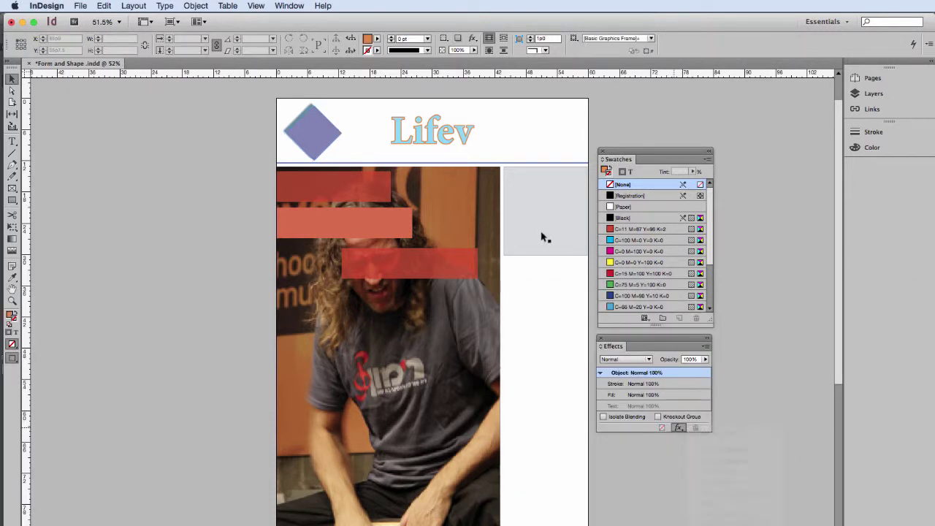
click(543, 247)
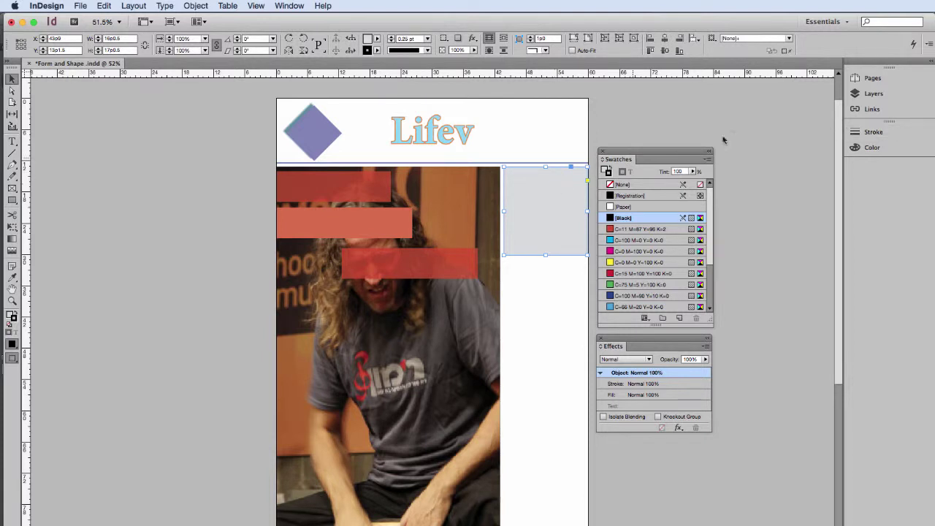
click(874, 131)
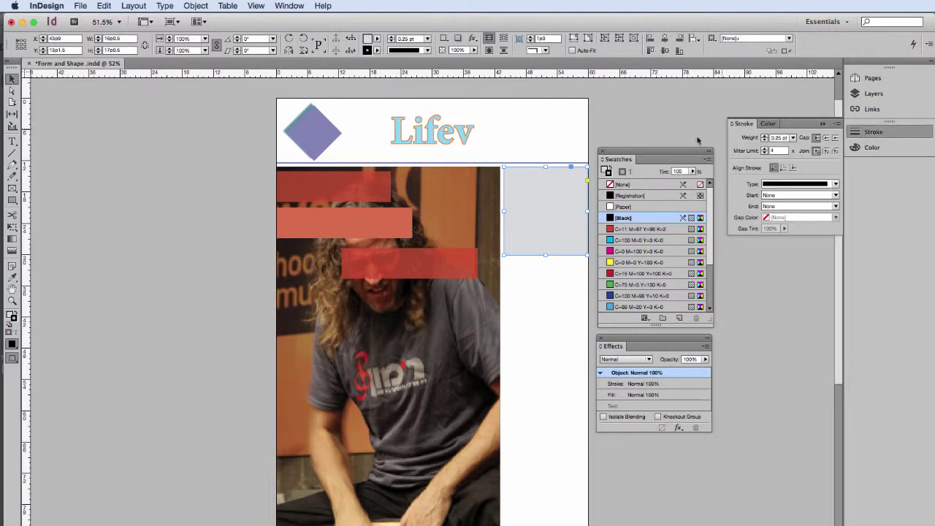
click(428, 38)
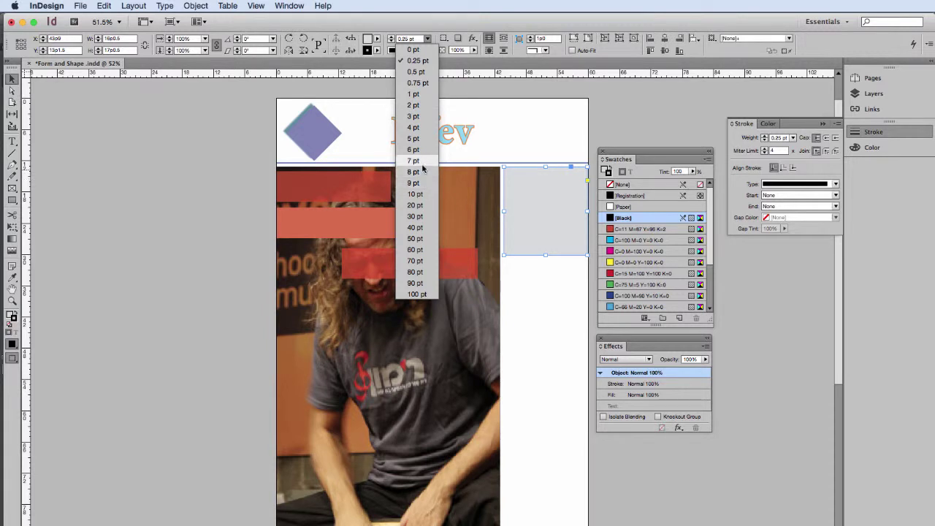
click(424, 139)
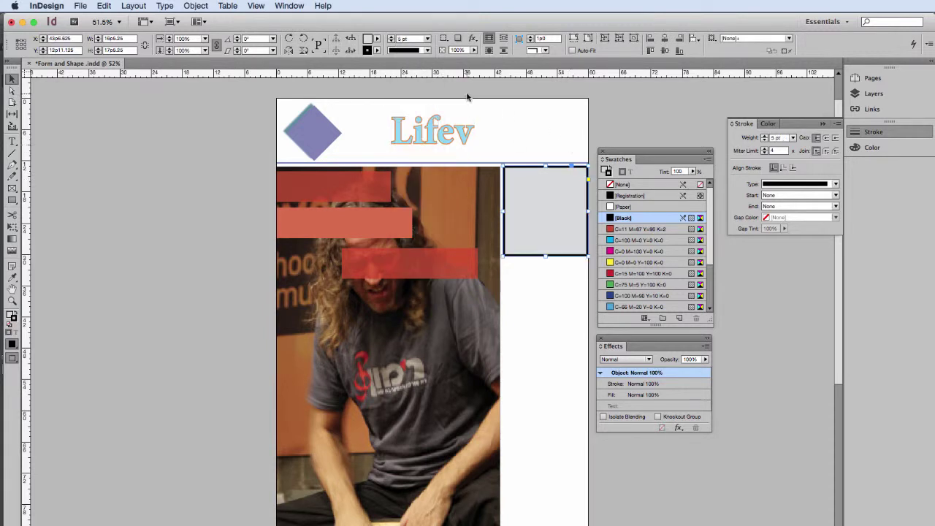
click(429, 50)
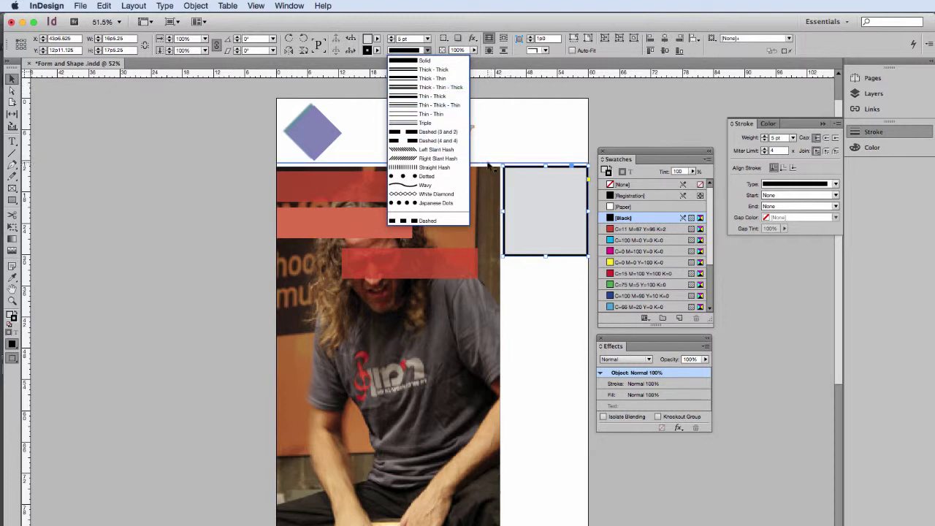
click(435, 149)
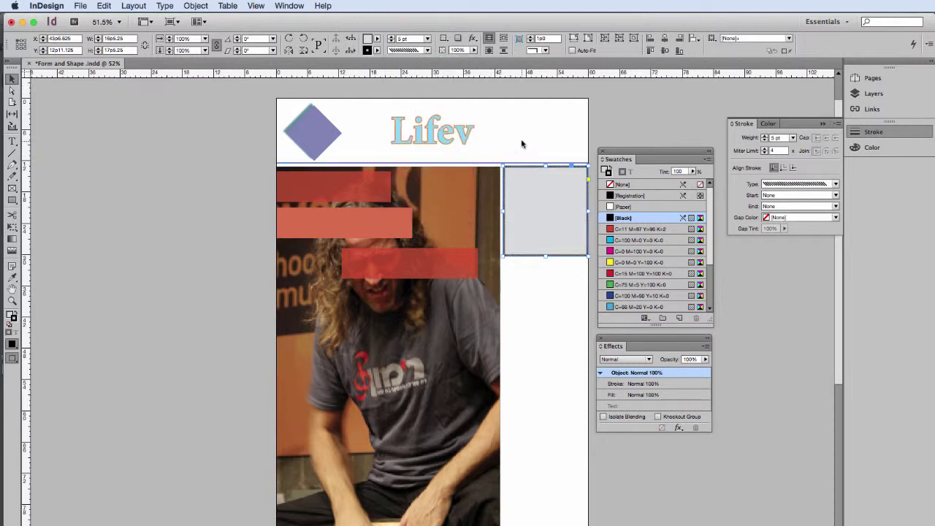
click(560, 324)
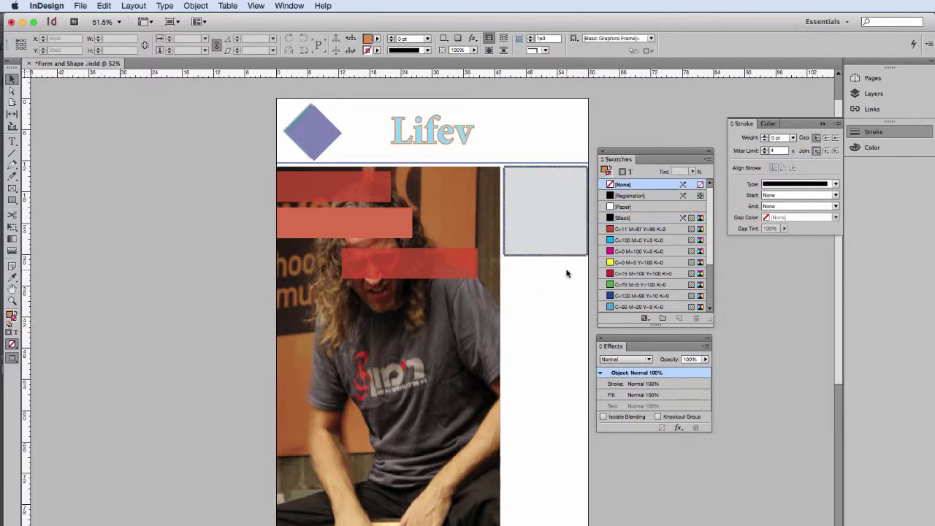
click(544, 212)
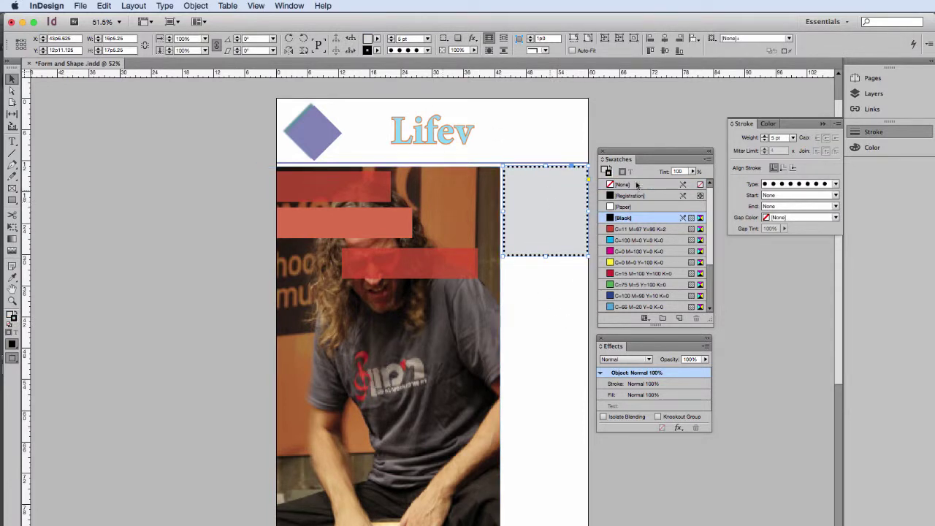